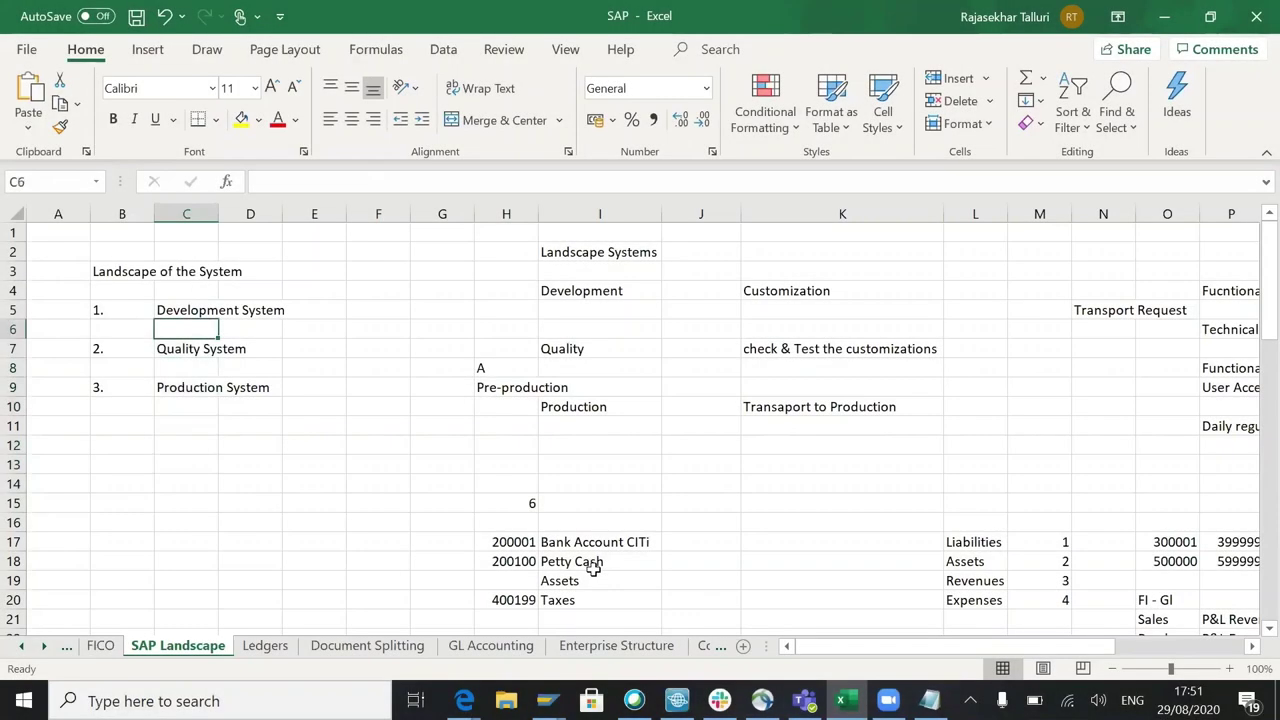
# - Enter 'Acceptance System' in cell E8, between the Quality System and Production System entries
pyautogui.press('Up')
pyautogui.press('Down')
pyautogui.press('Down')
pyautogui.press('Down')
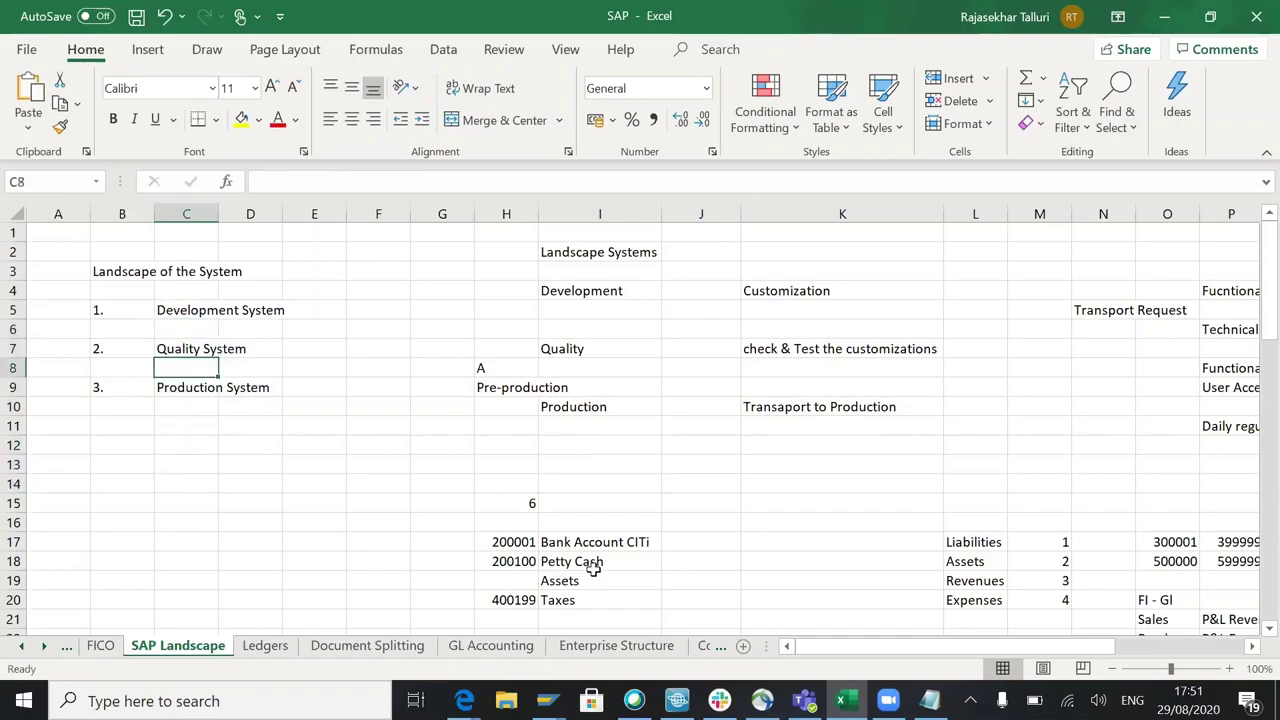
pyautogui.press('Down')
pyautogui.press('Down')
pyautogui.press('Down')
pyautogui.press('Down')
pyautogui.press('Down')
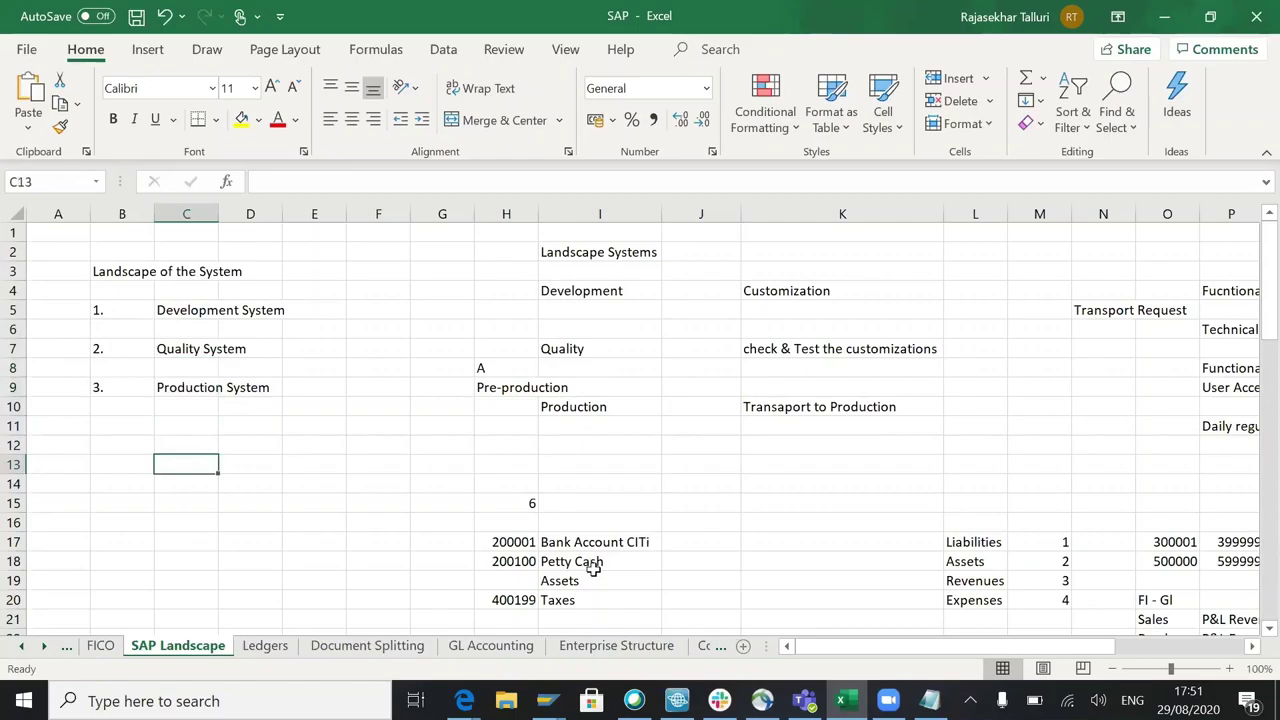
pyautogui.press('Up')
pyautogui.press('Up')
pyautogui.press('Up')
pyautogui.press('Up')
pyautogui.press('Up')
pyautogui.press('Right')
pyautogui.press('Right')
pyautogui.press('Right')
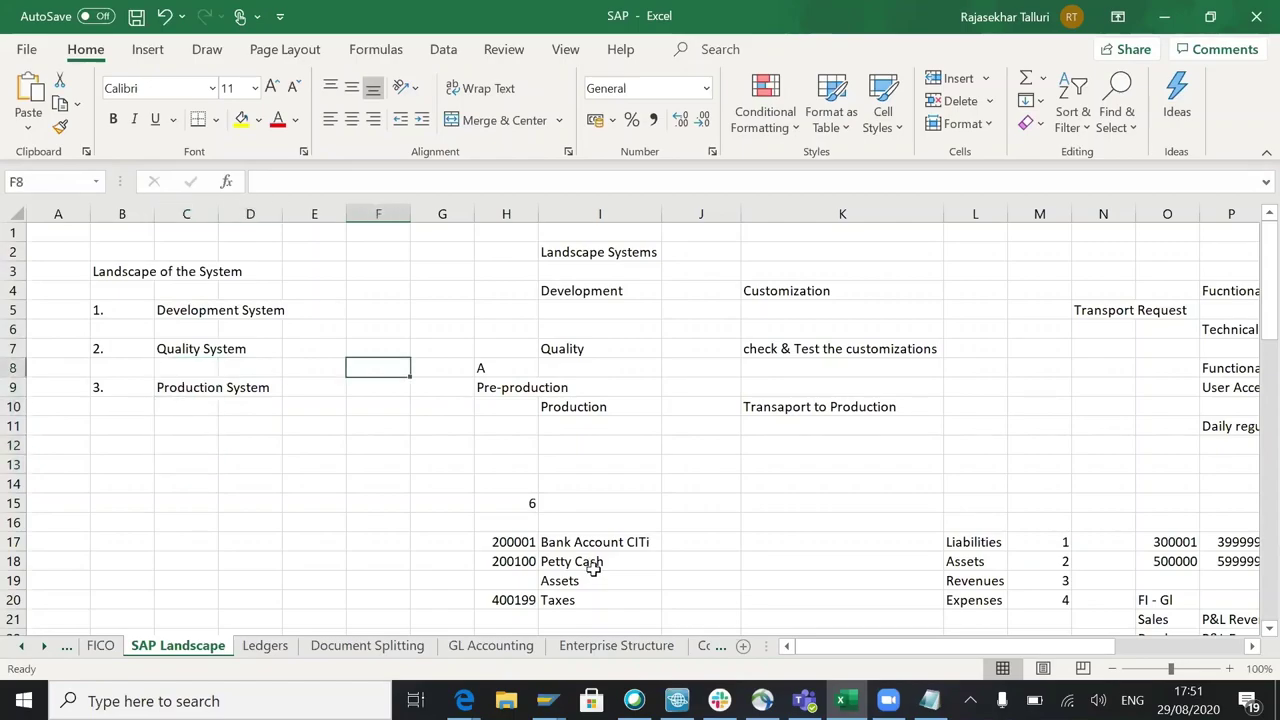
pyautogui.press('Left')
pyautogui.write('Acc')
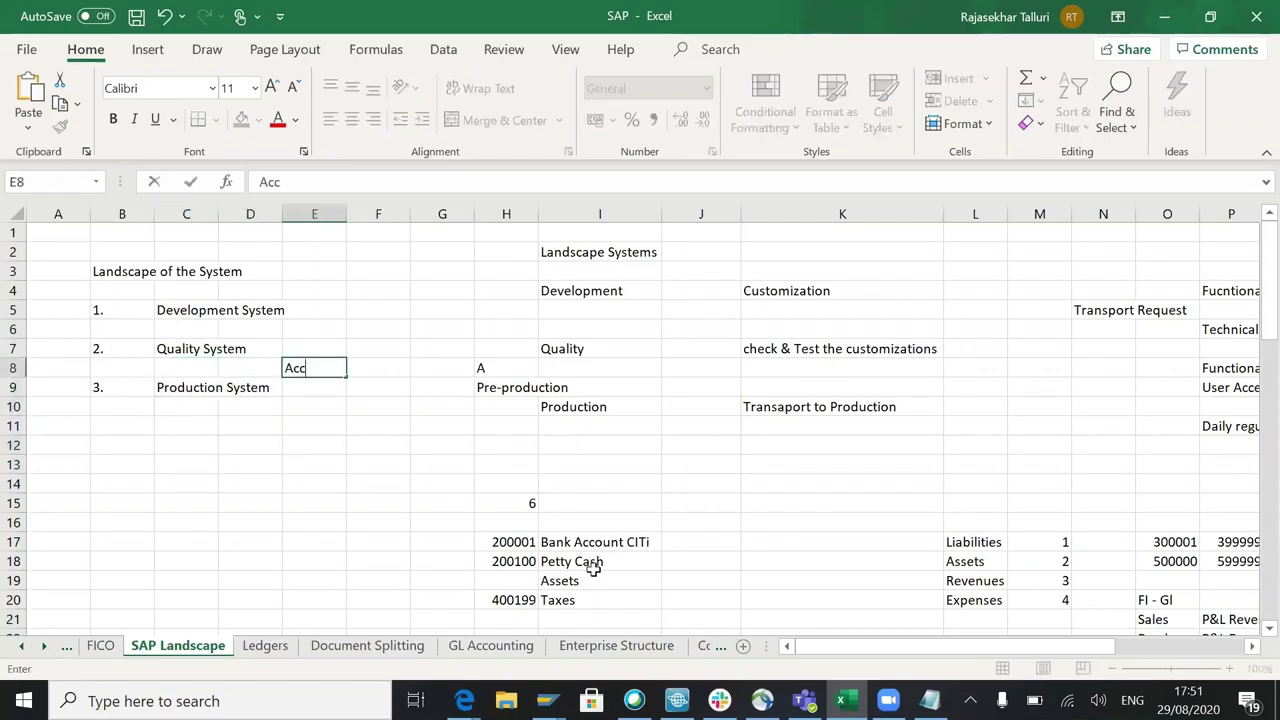
pyautogui.write('eptance')
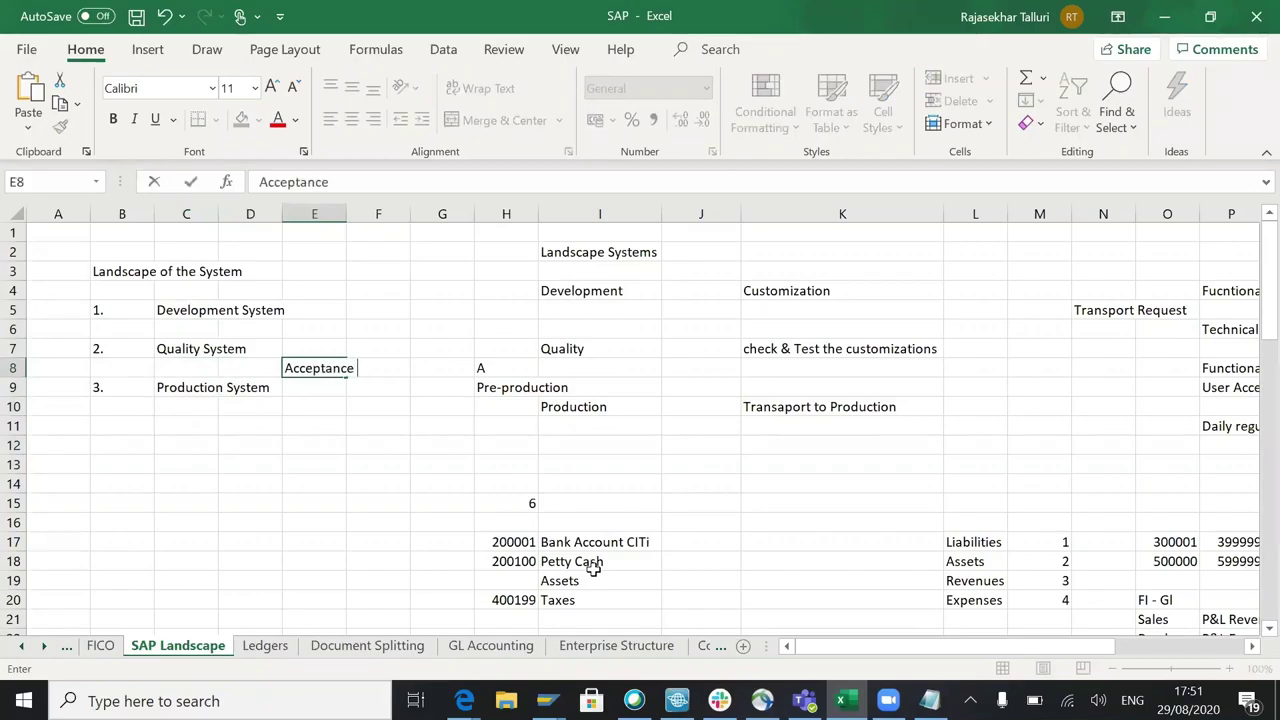
pyautogui.write(' System')
pyautogui.press('Return')
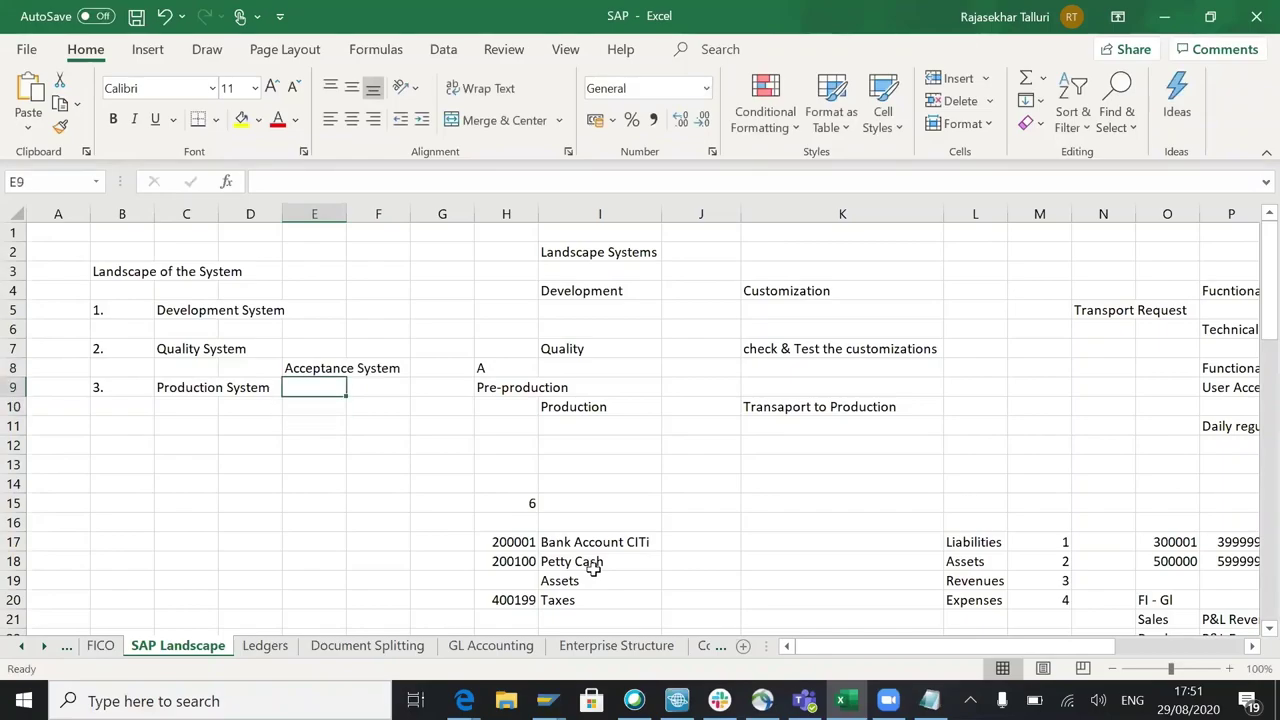
pyautogui.write('REg')
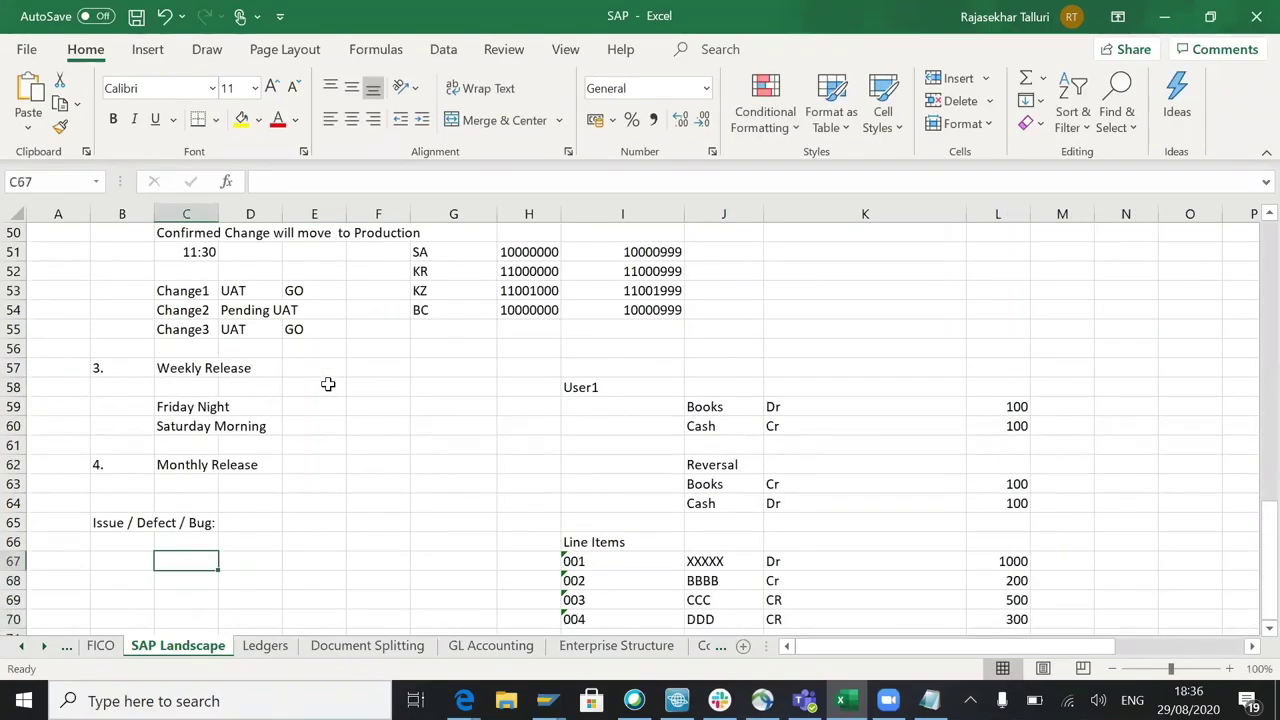
# - List 1 Master Data Issue and 2. Transactional issues under Issue / Defect / Bug, and add item 3
pyautogui.write('1')
pyautogui.press('Tab')
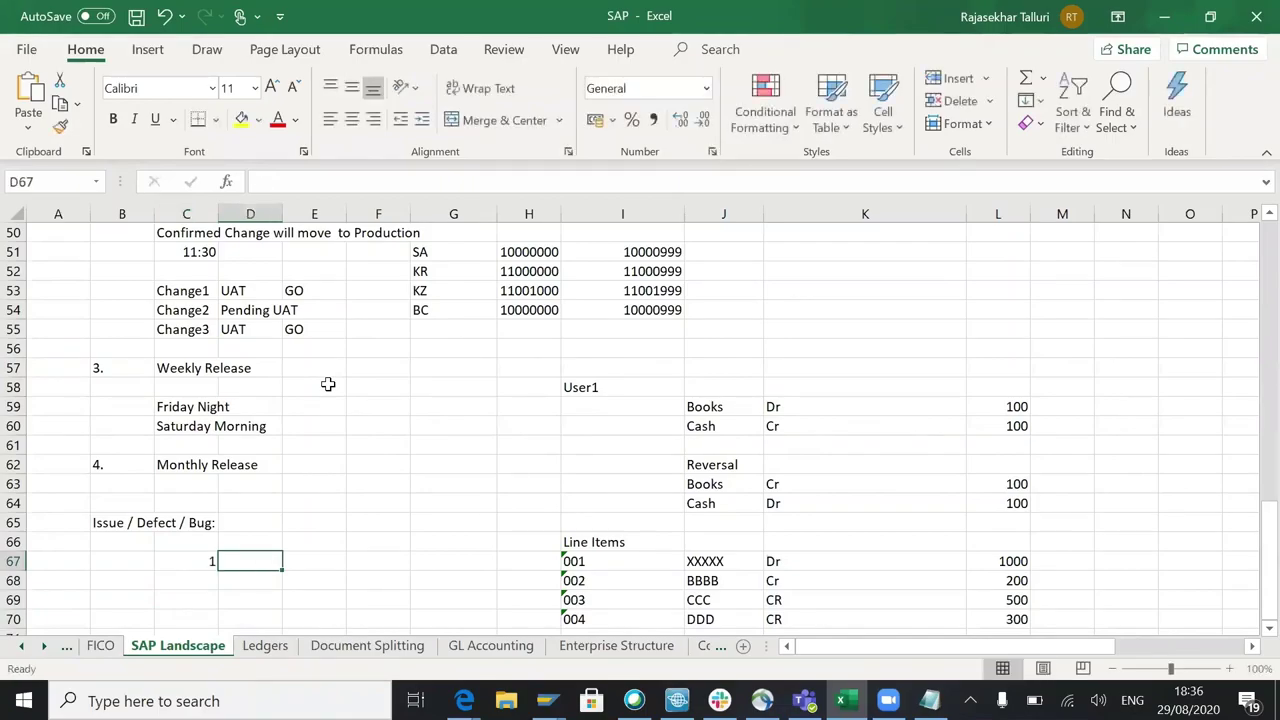
pyautogui.write('Master Data Issue')
pyautogui.press('Return')
pyautogui.write('2.')
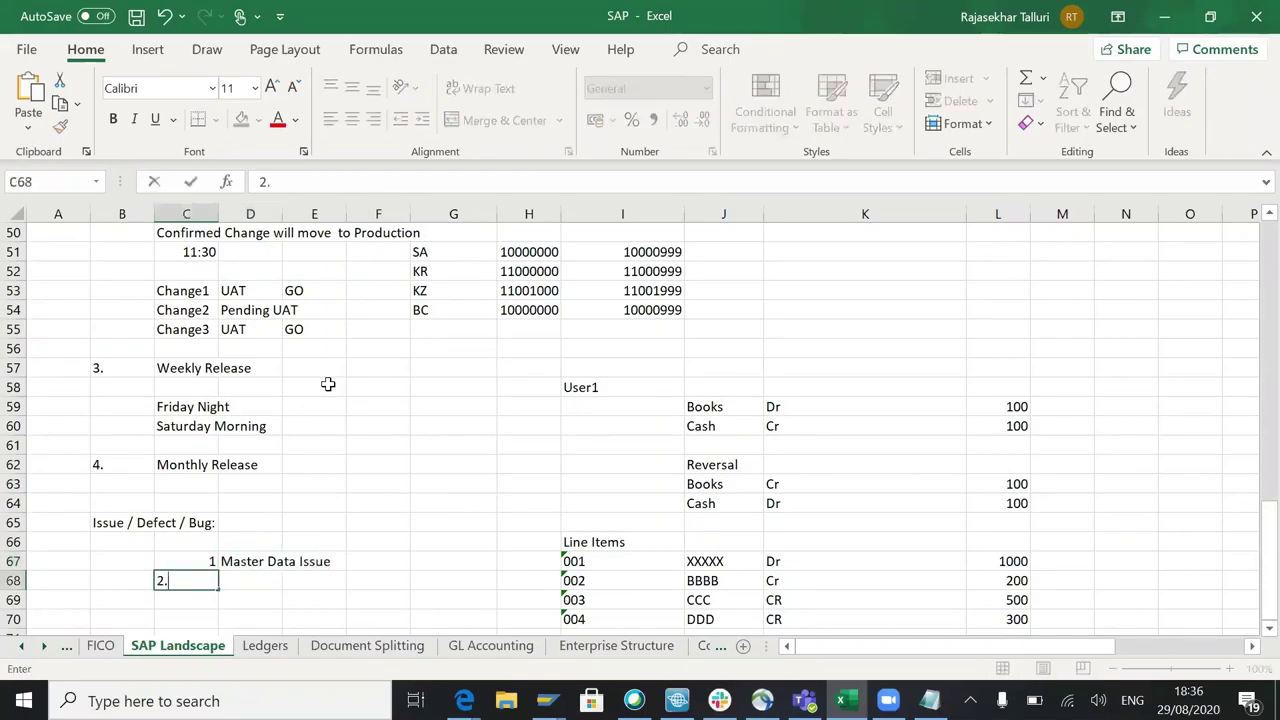
pyautogui.press('Tab')
pyautogui.write('Transactional issues')
pyautogui.hotkey('ctrl', 'Return')
pyautogui.press('Return')
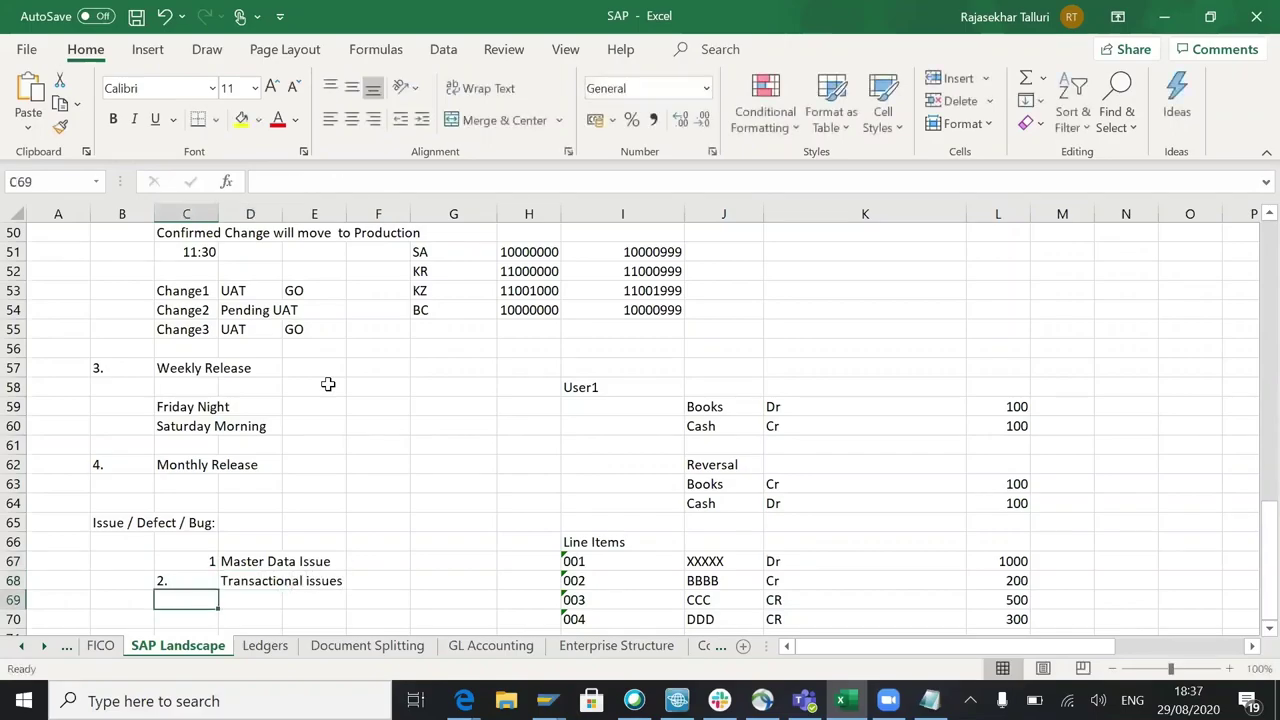
pyautogui.write('3')
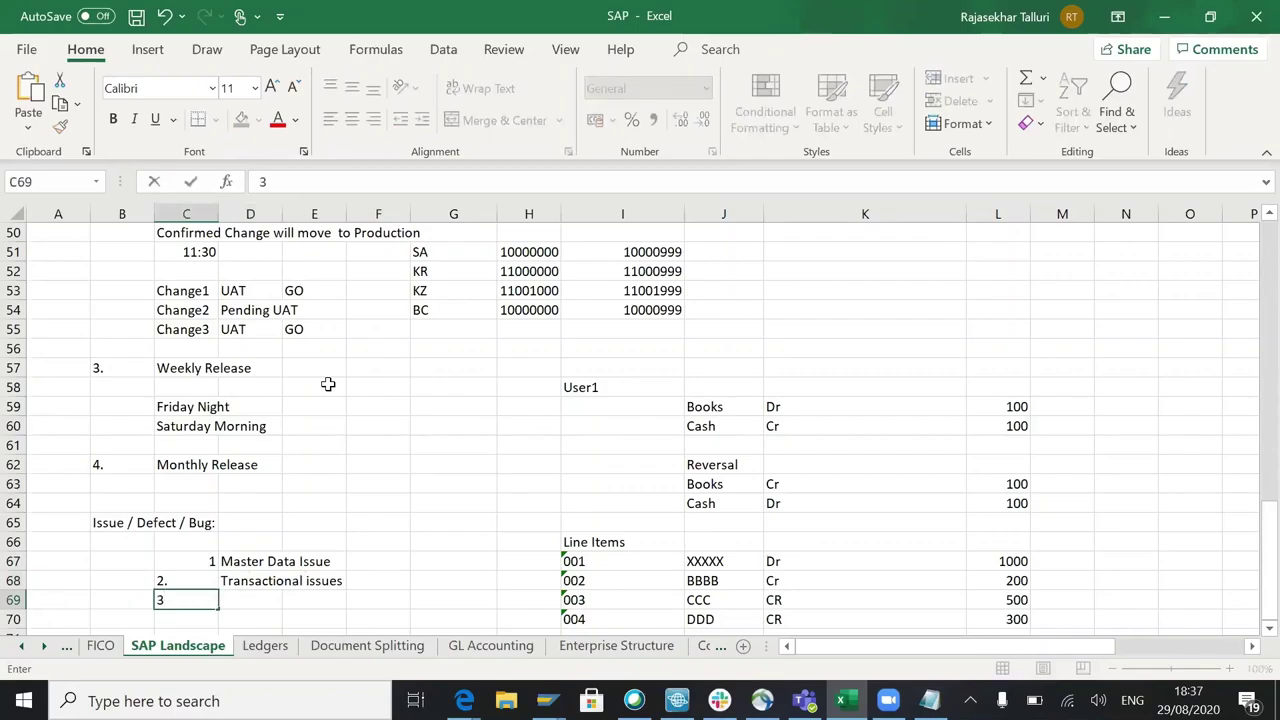
pyautogui.press('Up')
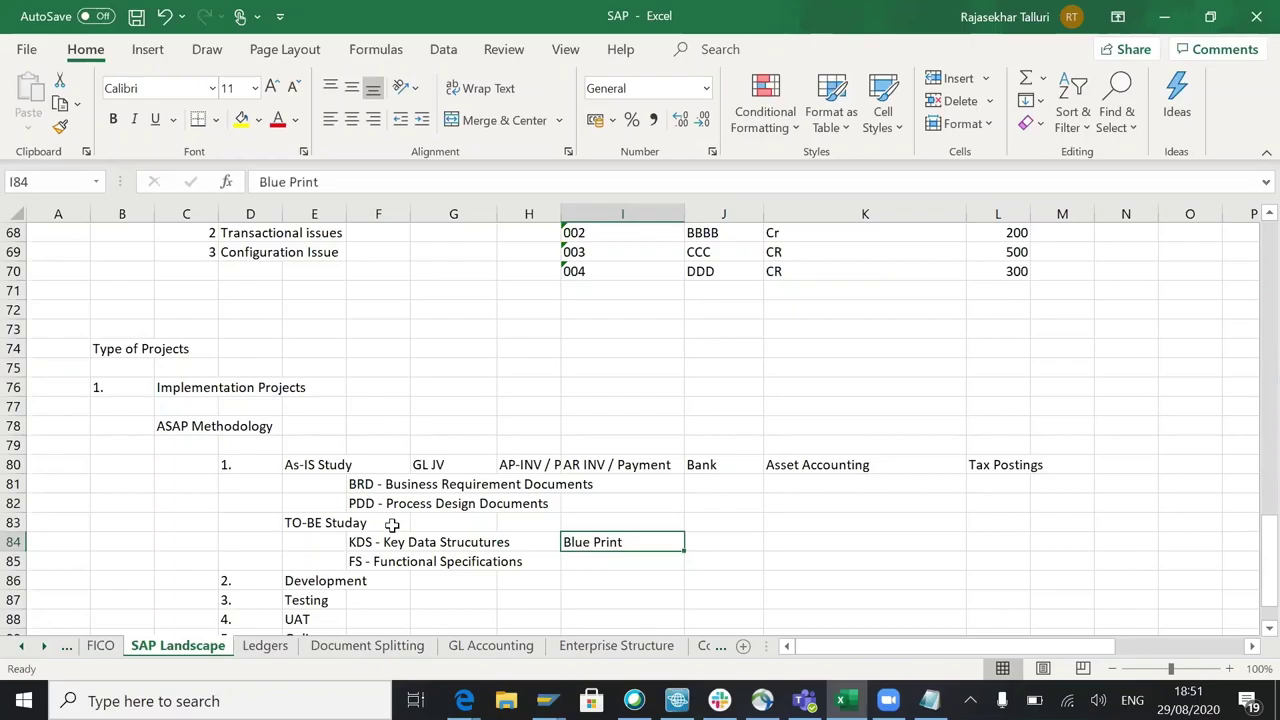
# - Select the ASAP phase notes block from As-IS Study to the FS row, then deselect it
pyautogui.press('Left')
pyautogui.press('Left')
pyautogui.press('Left')
pyautogui.press('Left')
pyautogui.press('Up')
pyautogui.press('Up')
pyautogui.press('Up')
pyautogui.press('Up')
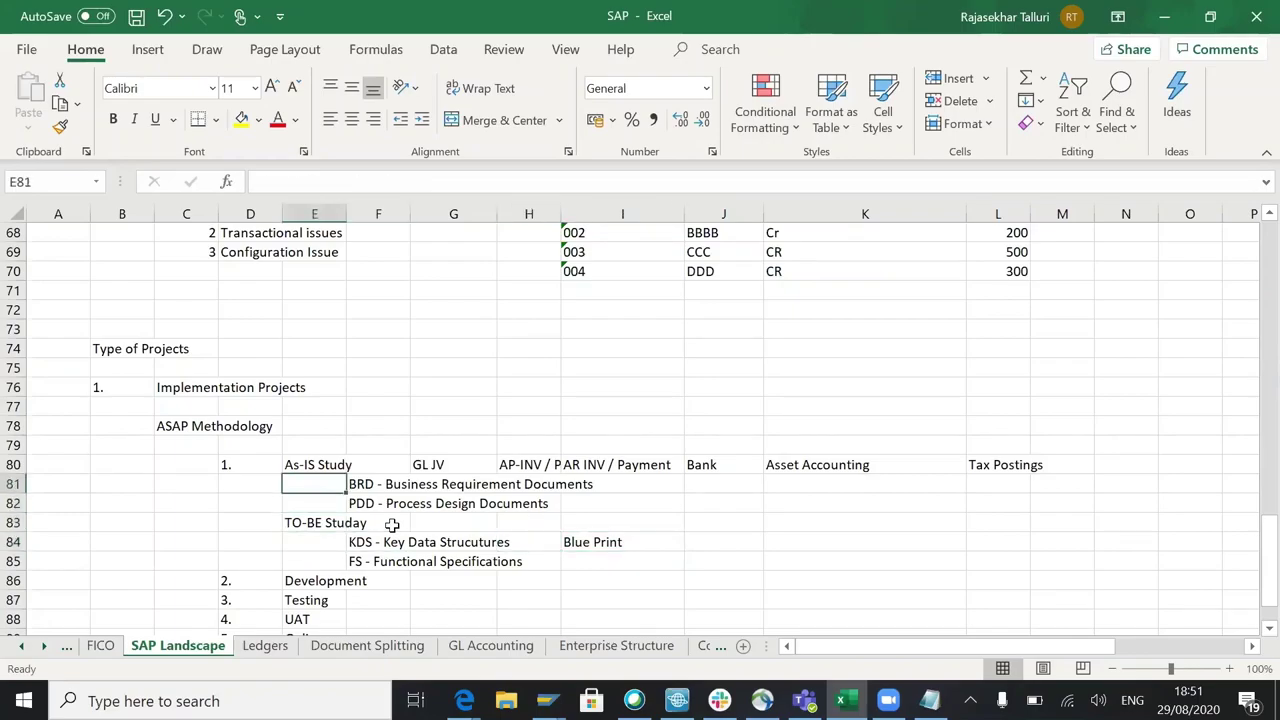
pyautogui.hotkey('shift', 'Down')
pyautogui.hotkey('shift', 'Down')
pyautogui.hotkey('shift', 'Down')
pyautogui.hotkey('shift', 'Down')
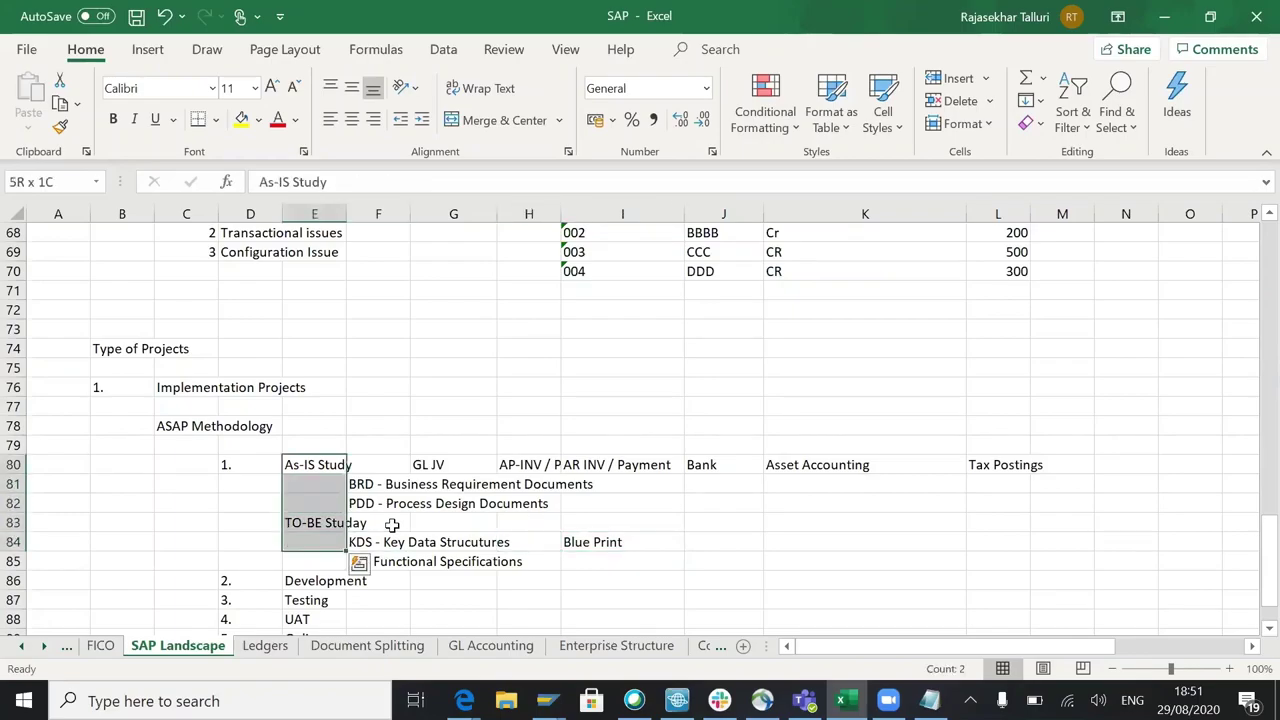
pyautogui.hotkey('shift', 'Down')
pyautogui.hotkey('shift', 'Right')
pyautogui.hotkey('shift', 'Right')
pyautogui.hotkey('shift', 'Right')
pyautogui.hotkey('shift', 'Right')
pyautogui.hotkey('shift', 'Right')
pyautogui.hotkey('shift', 'Right')
pyautogui.hotkey('shift', 'Right')
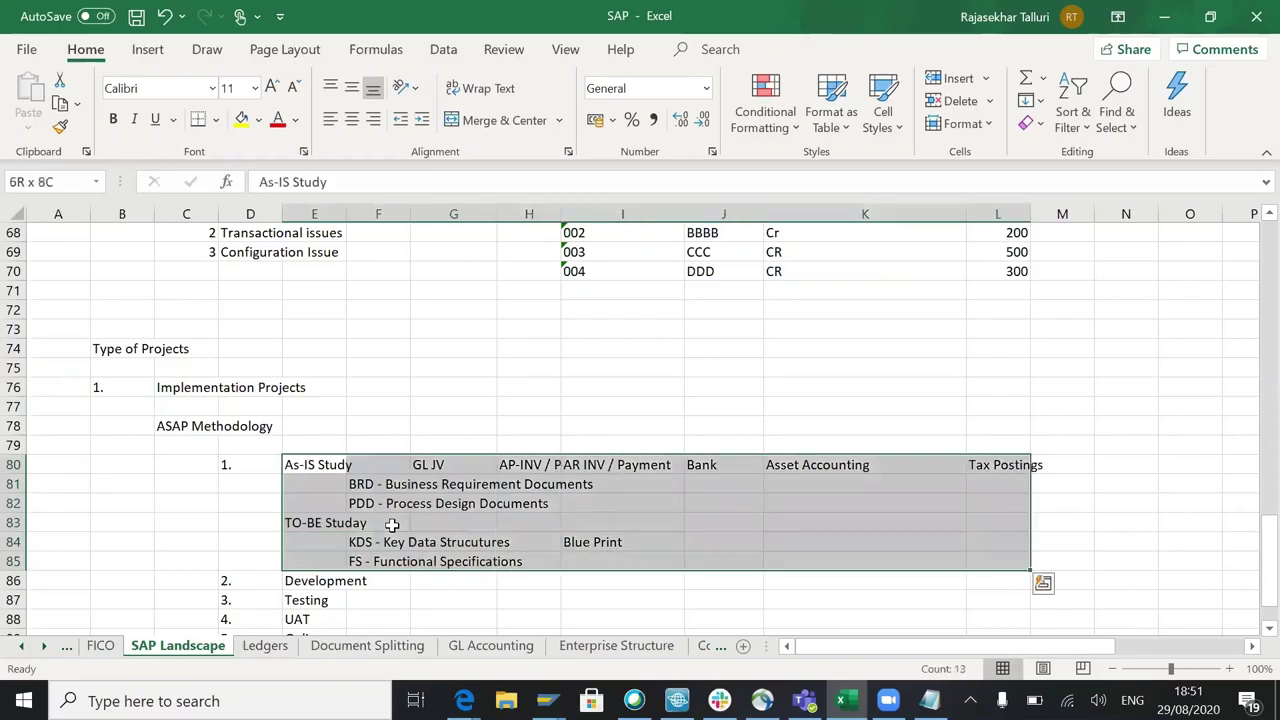
pyautogui.hotkey('shift', 'Right')
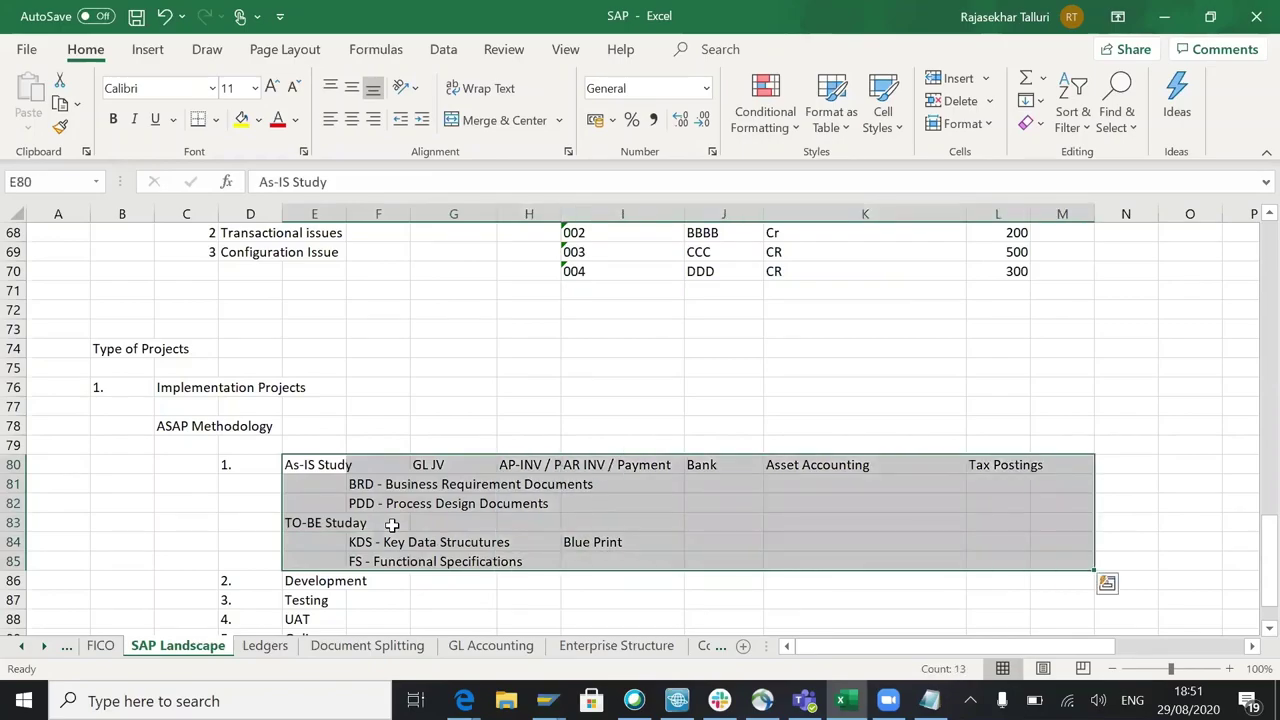
pyautogui.click(500, 519)
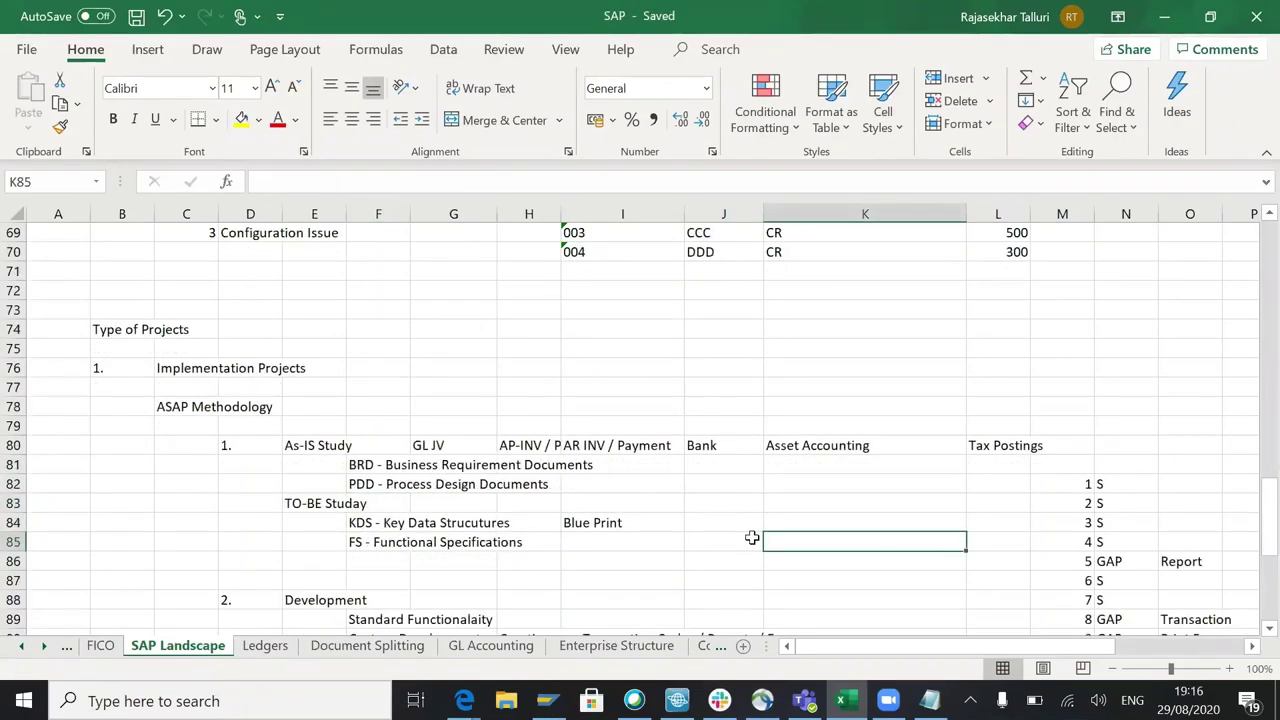
# - Page down to the Production Support notes and back to the ASAP Methodology rows
pyautogui.press('pagedown')
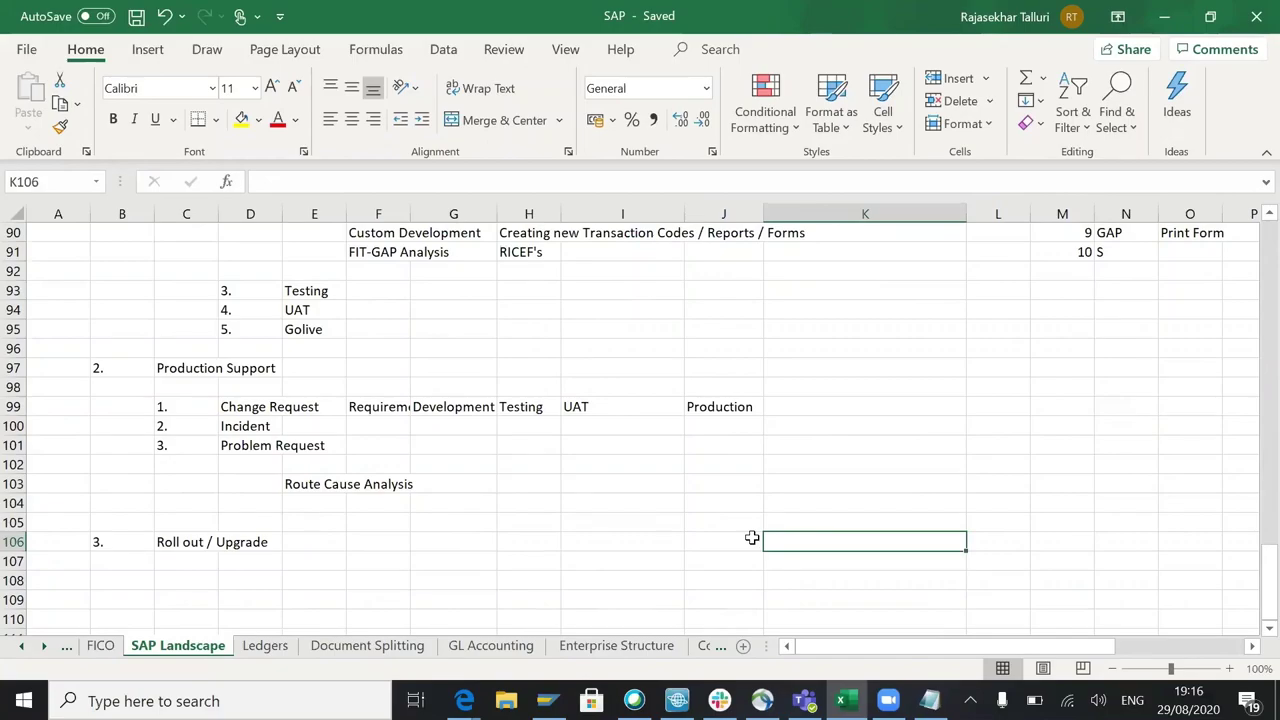
pyautogui.press('pageup')
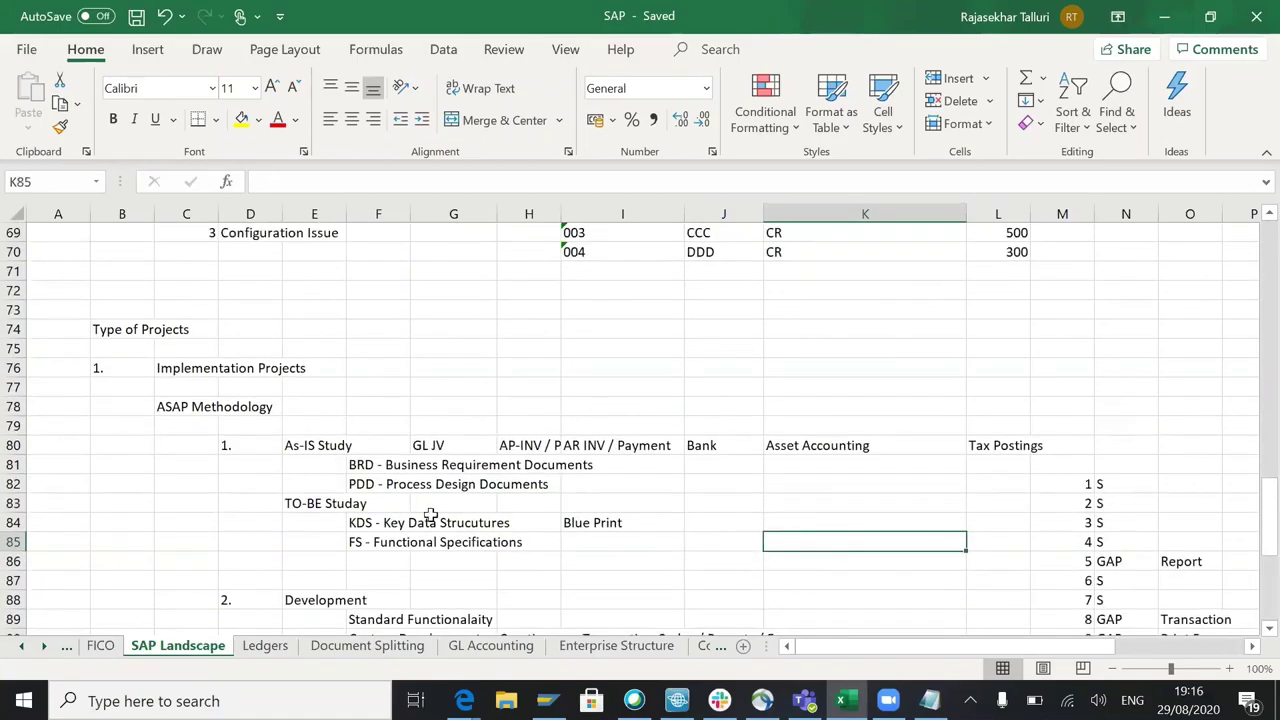
pyautogui.click(431, 517)
pyautogui.press('pagedown')
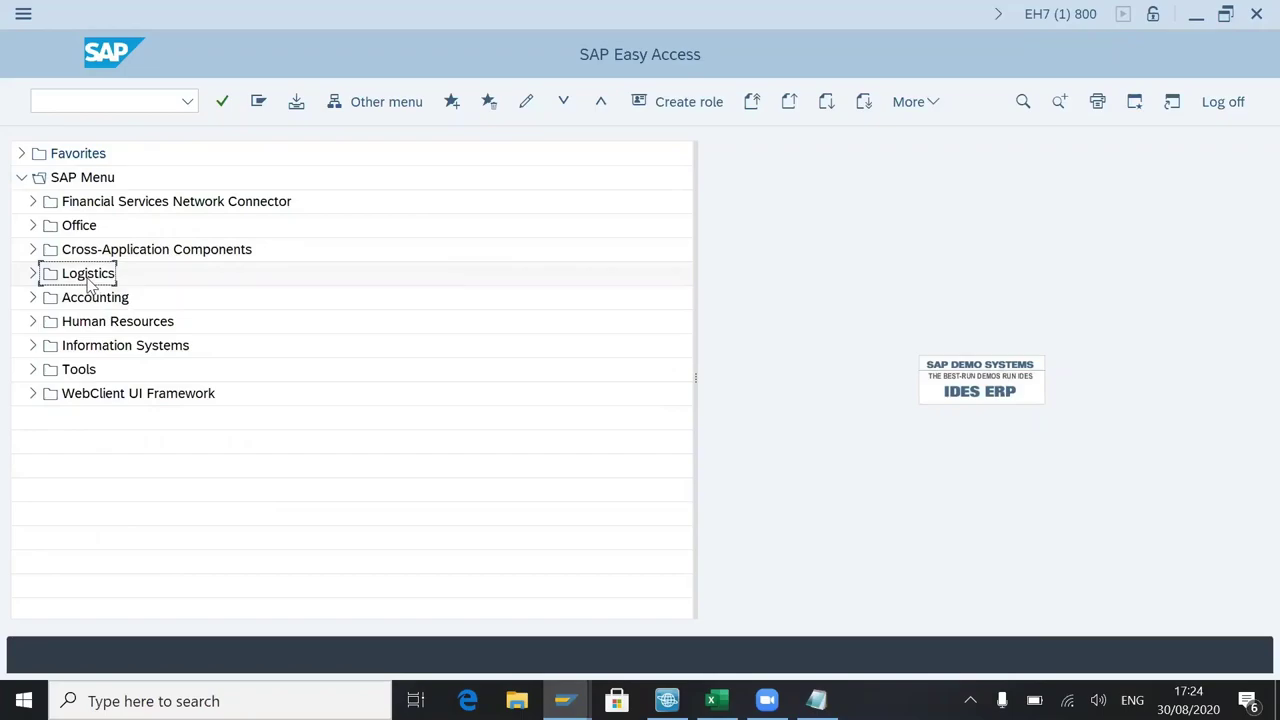
# - Expand Logistics in the Easy Access menu to list Materials Management through Central Functions
pyautogui.click(33, 274)
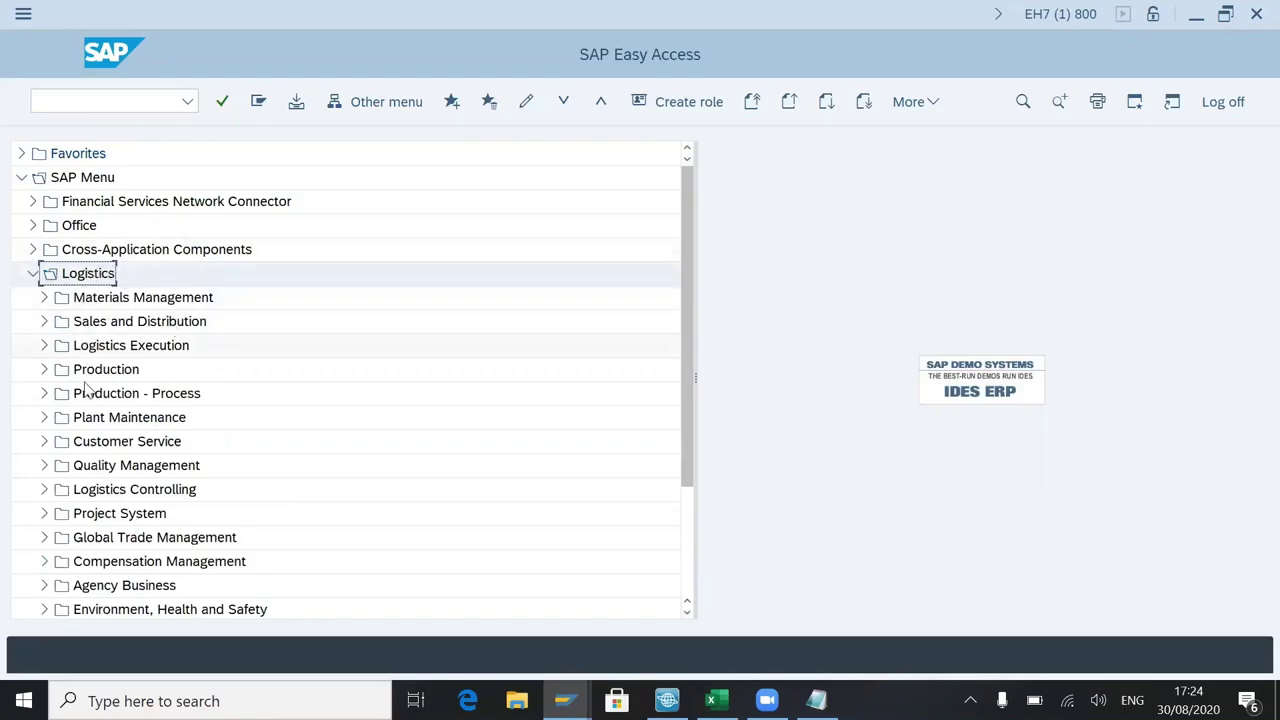
pyautogui.click(33, 277)
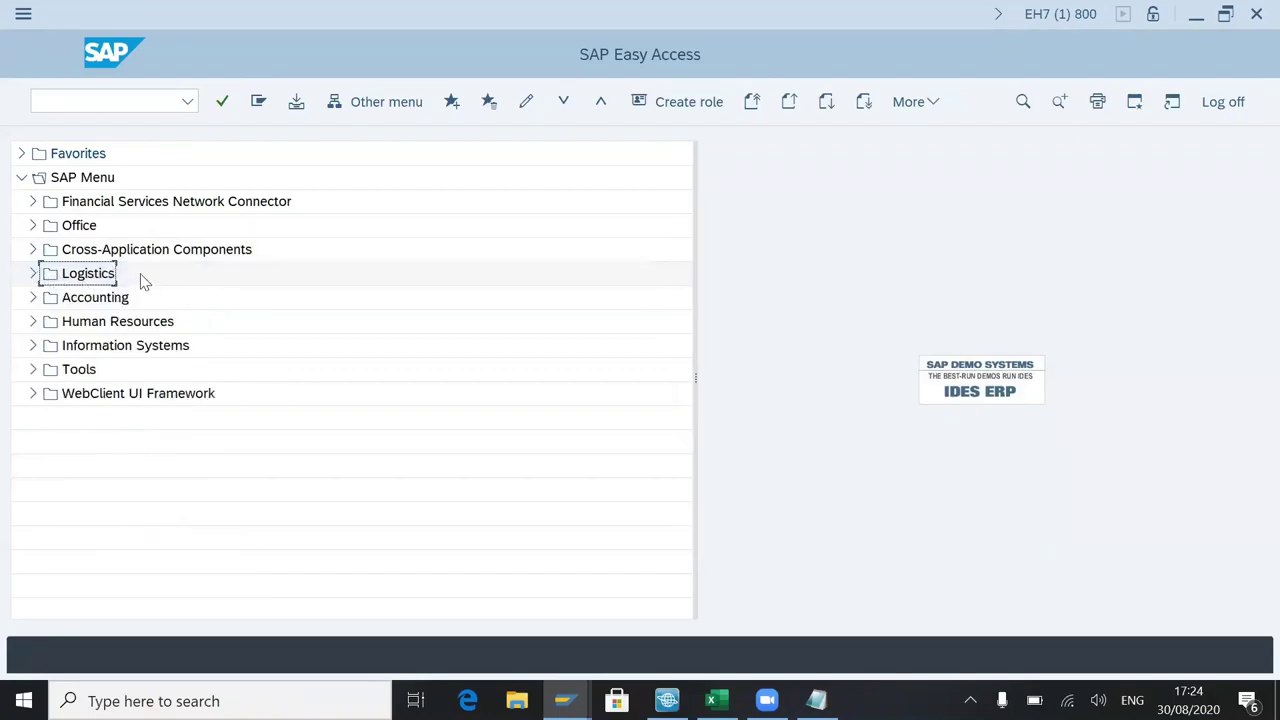
pyautogui.click(34, 274)
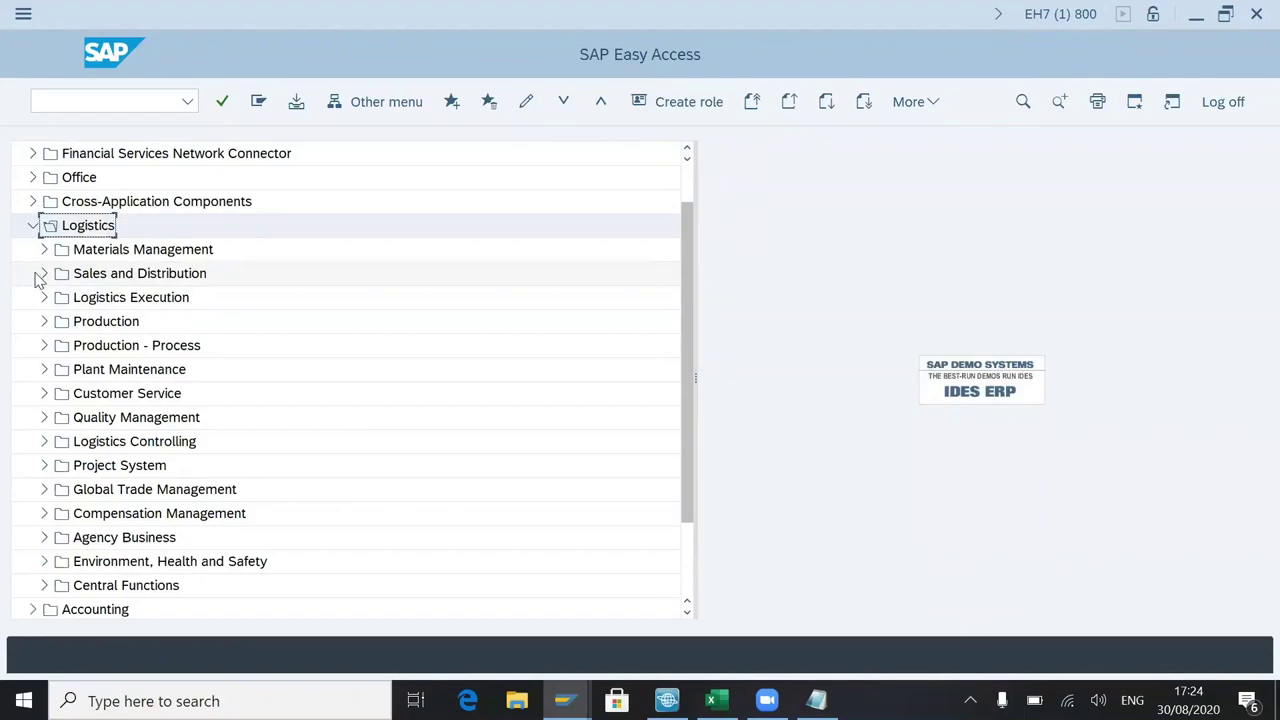
# - Highlight the Materials Management and Sales and Distribution areas, then collapse the Document Entry node
pyautogui.click(222, 253)
pyautogui.click(220, 276)
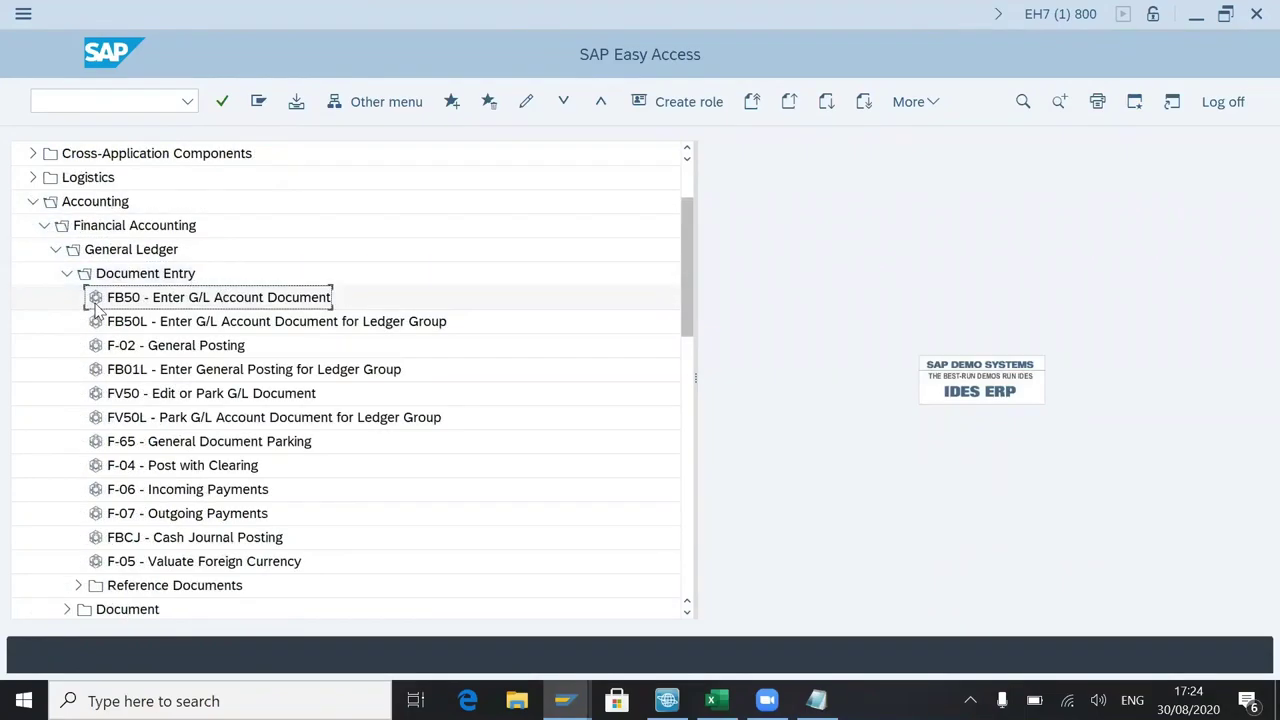
pyautogui.press('Left')
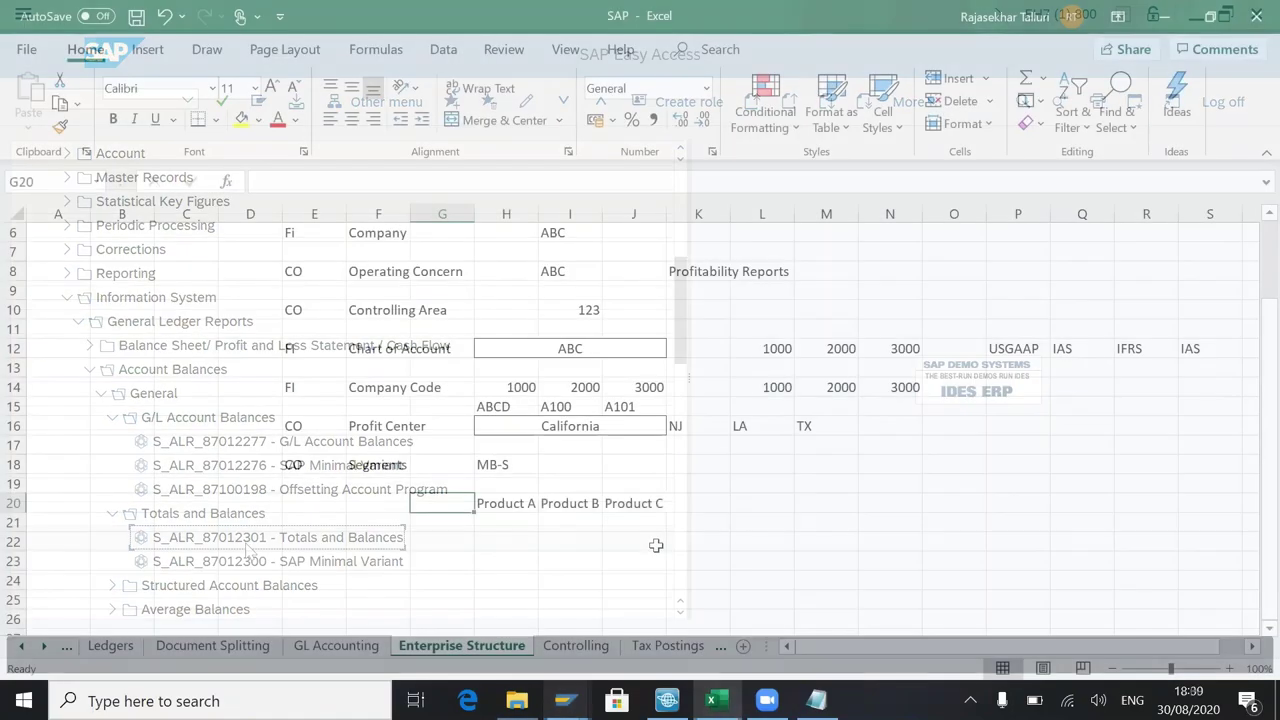
# - Move around the Product A, B and C cells in row 20, ending at G22
pyautogui.press('Right')
pyautogui.press('Right')
pyautogui.press('Right')
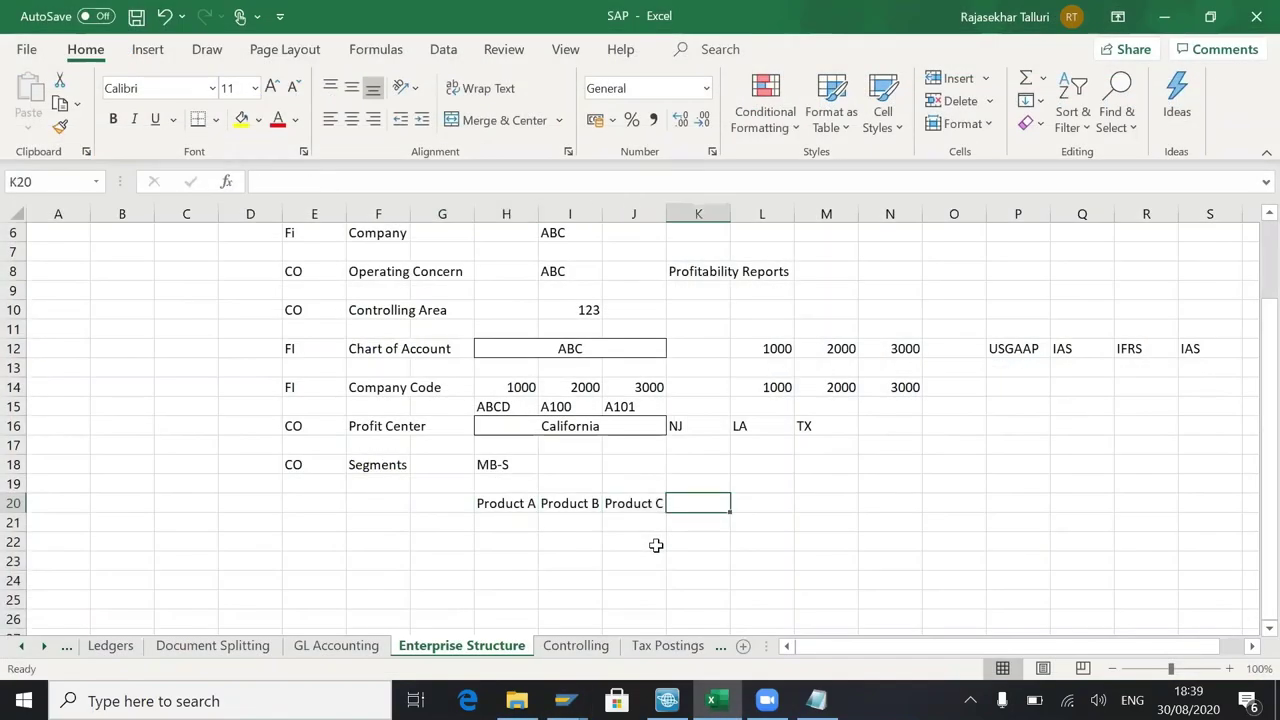
pyautogui.press('Left')
pyautogui.press('Left')
pyautogui.press('Left')
pyautogui.press('Down')
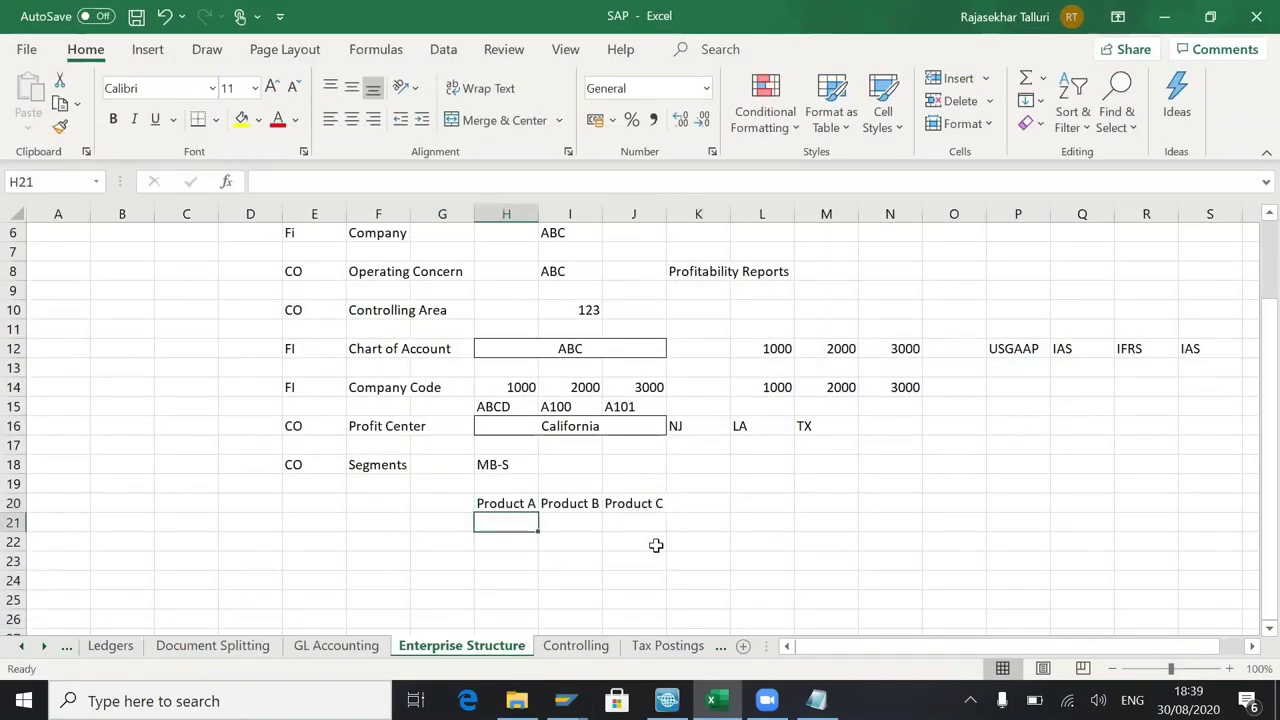
pyautogui.press('Left')
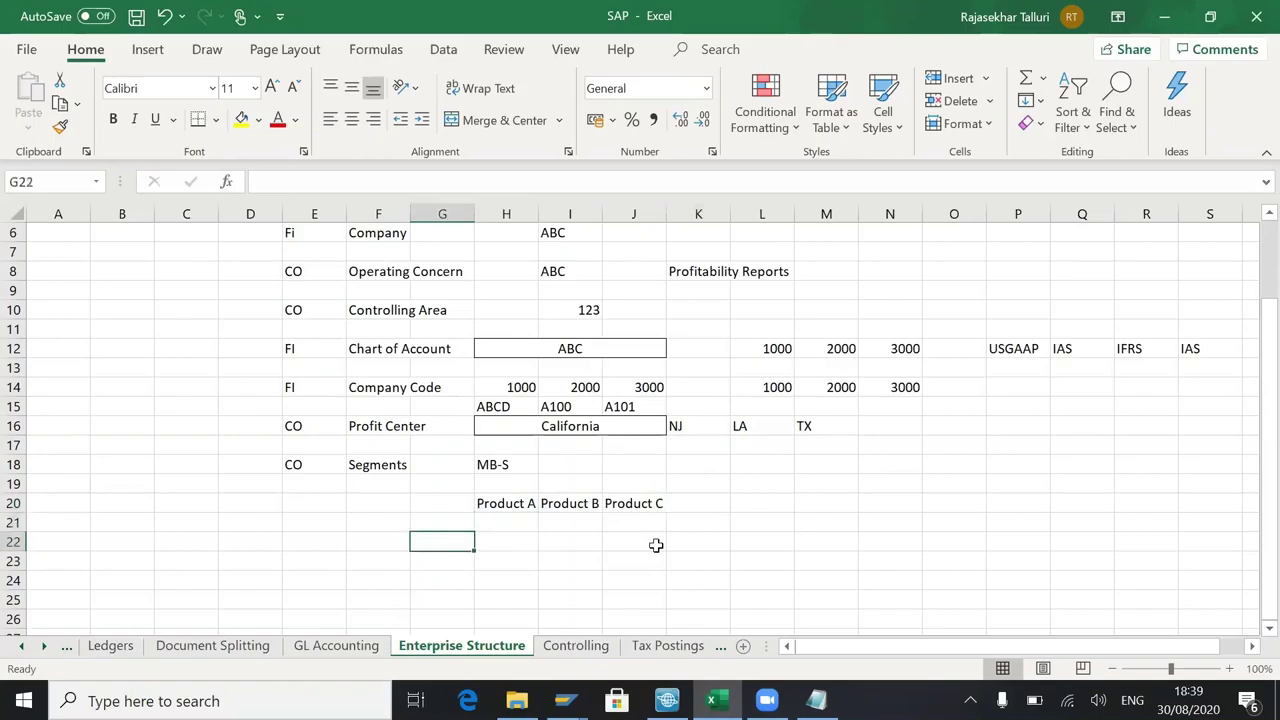
pyautogui.press('Down')
pyautogui.press('Up')
pyautogui.press('Up')
pyautogui.press('Right')
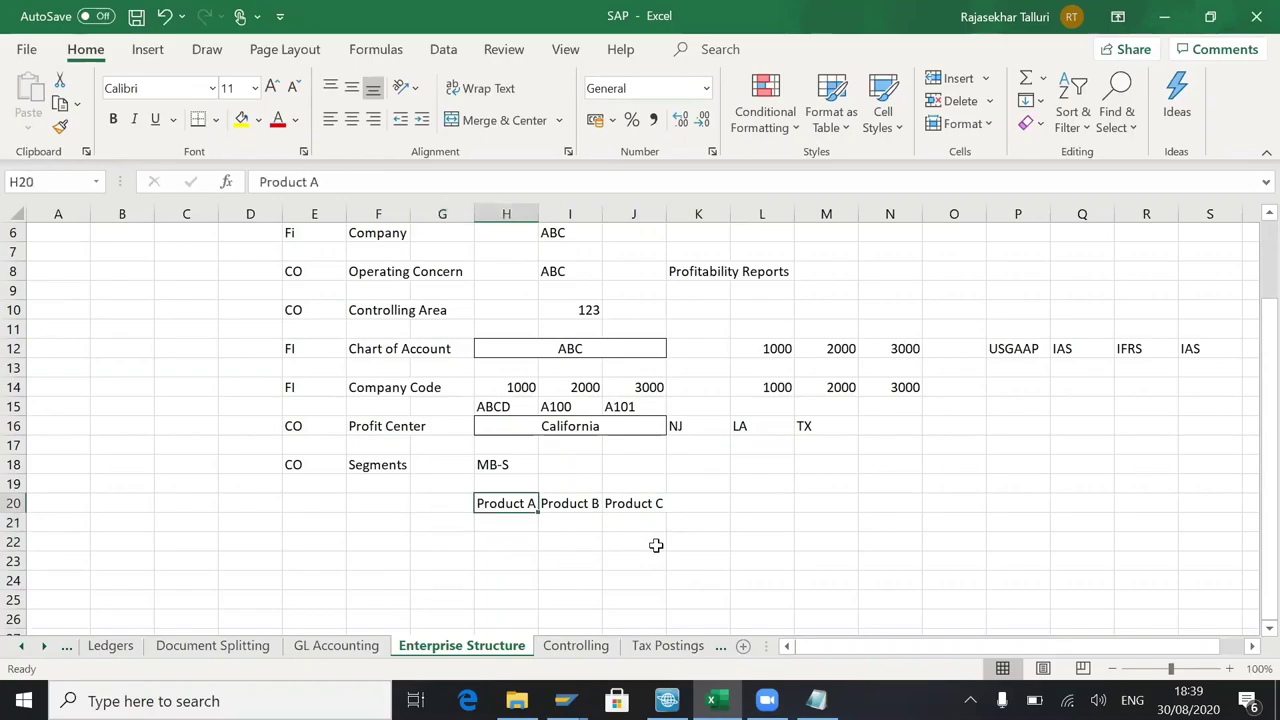
pyautogui.press('Down')
pyautogui.press('Down')
pyautogui.press('Left')
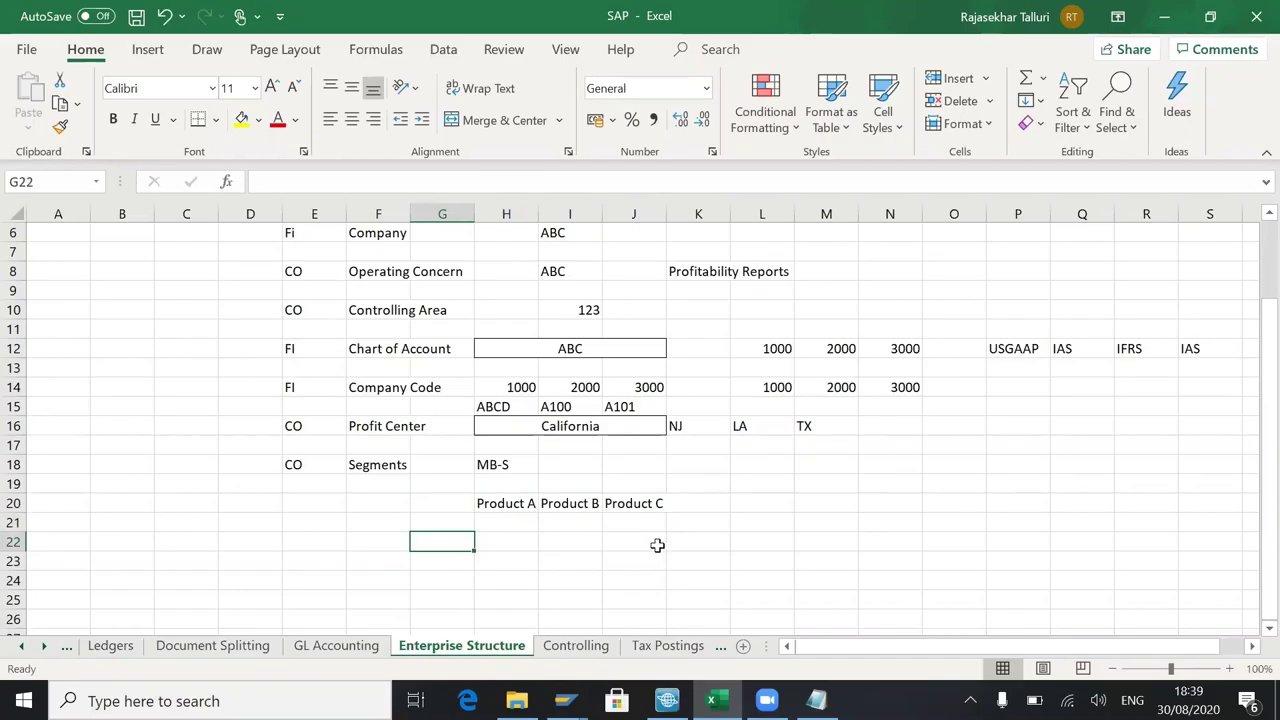
# - Enter IMG_0001 in P4 and IMG_0002 in P5 on the Enterprise Structure sheet
pyautogui.press('Down')
pyautogui.press('Up')
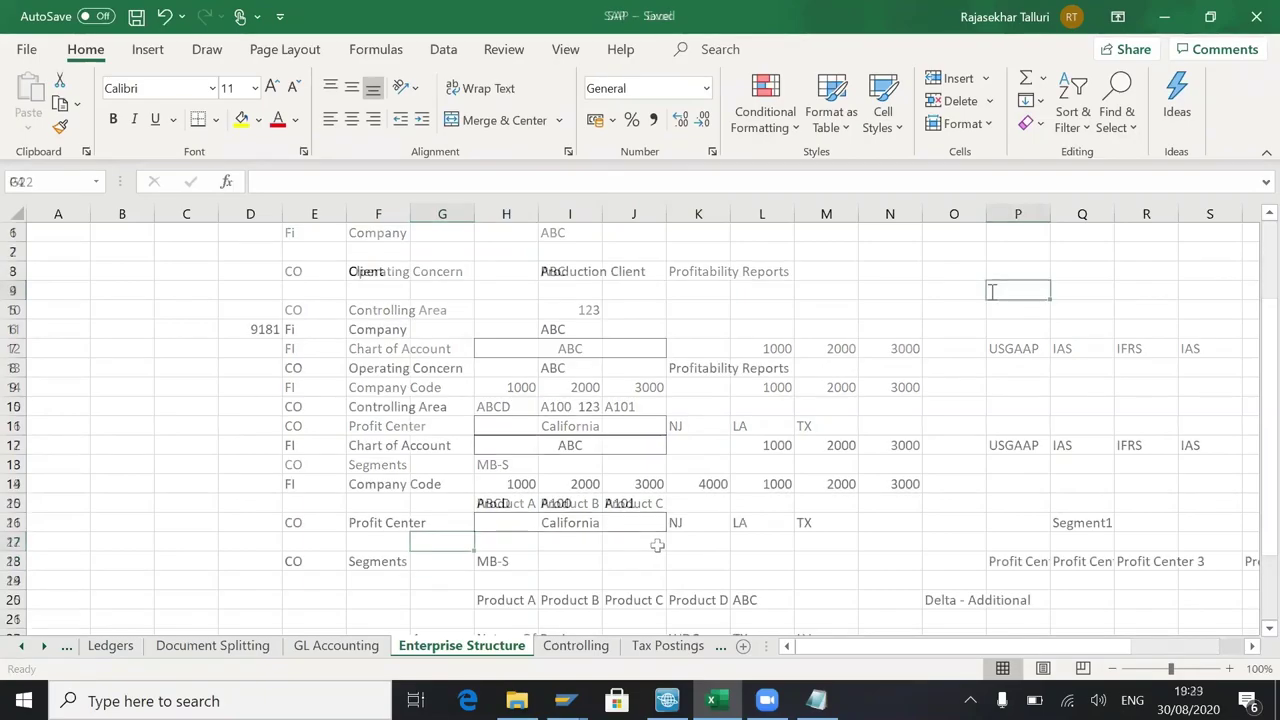
pyautogui.write('IMG')
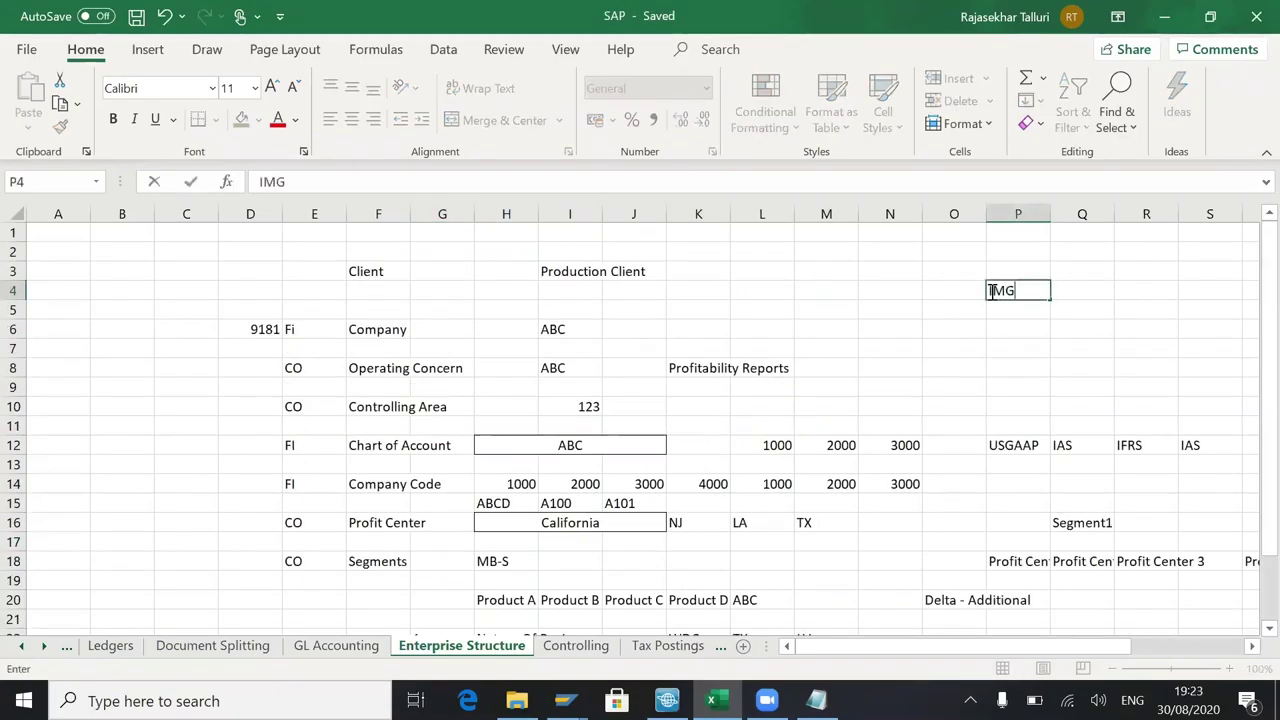
pyautogui.write('_0001')
pyautogui.press('Return')
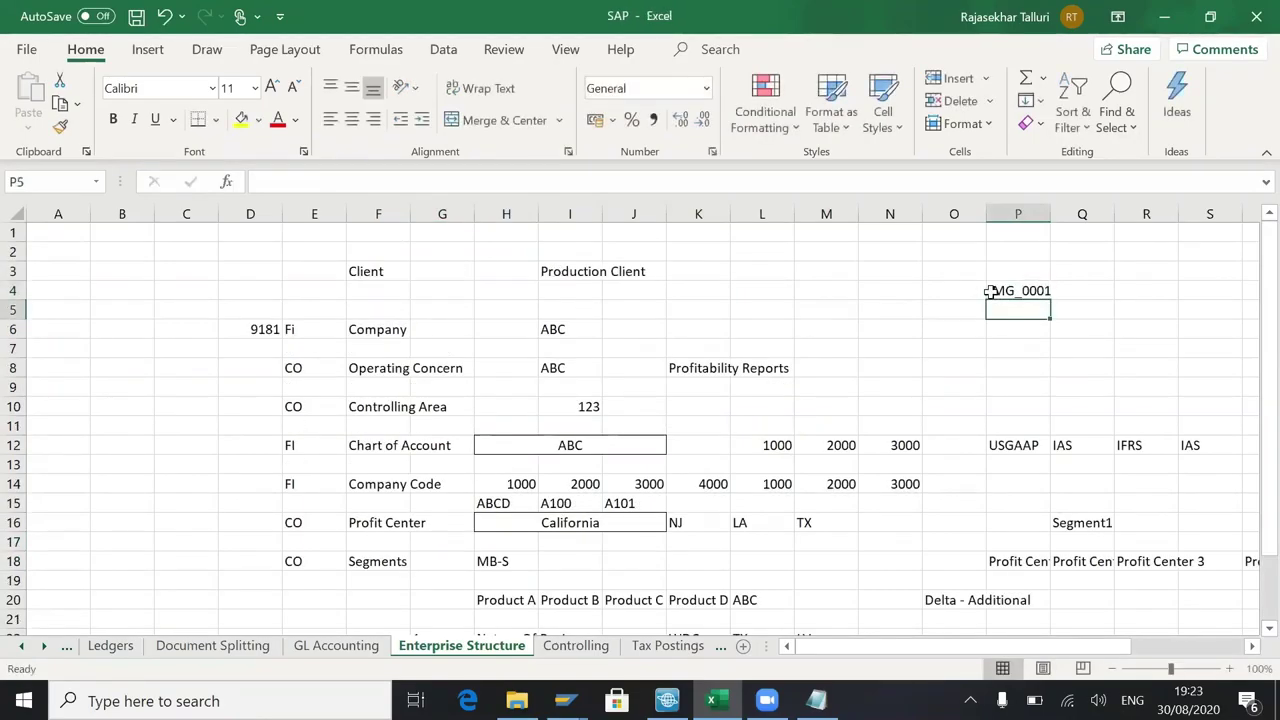
pyautogui.write('IMB')
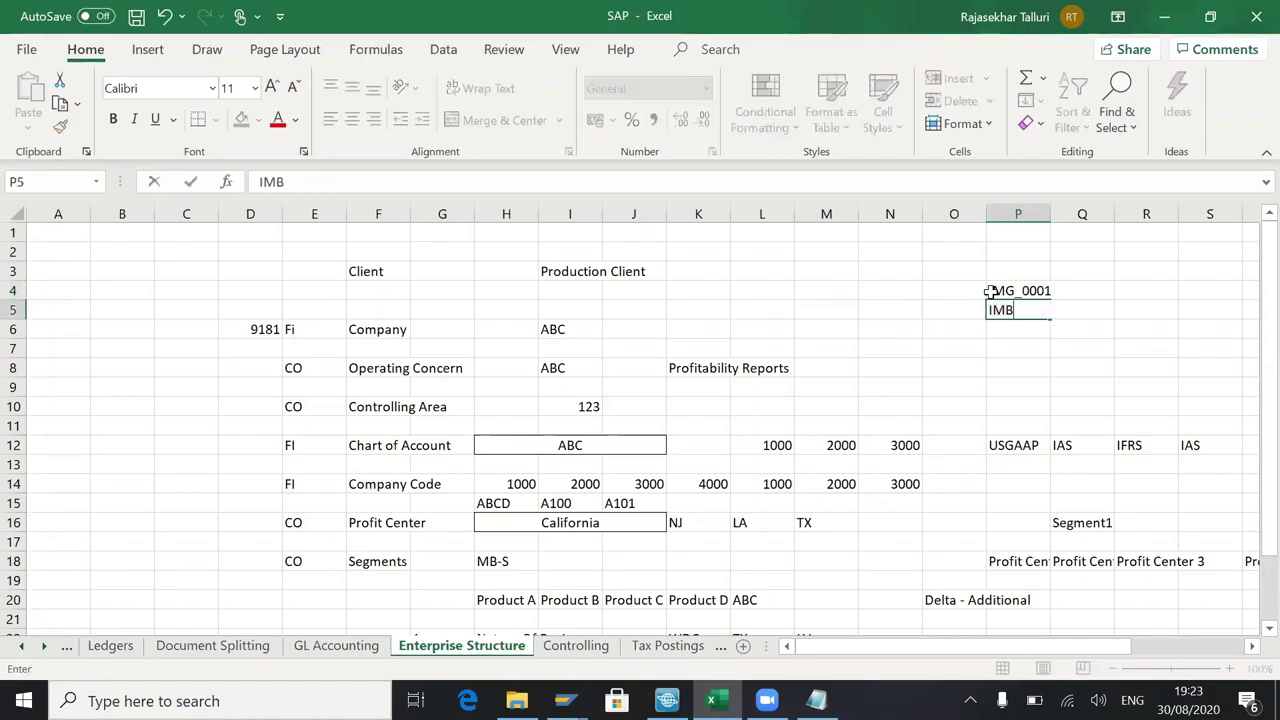
pyautogui.press('BackSpace')
pyautogui.write('G_0002')
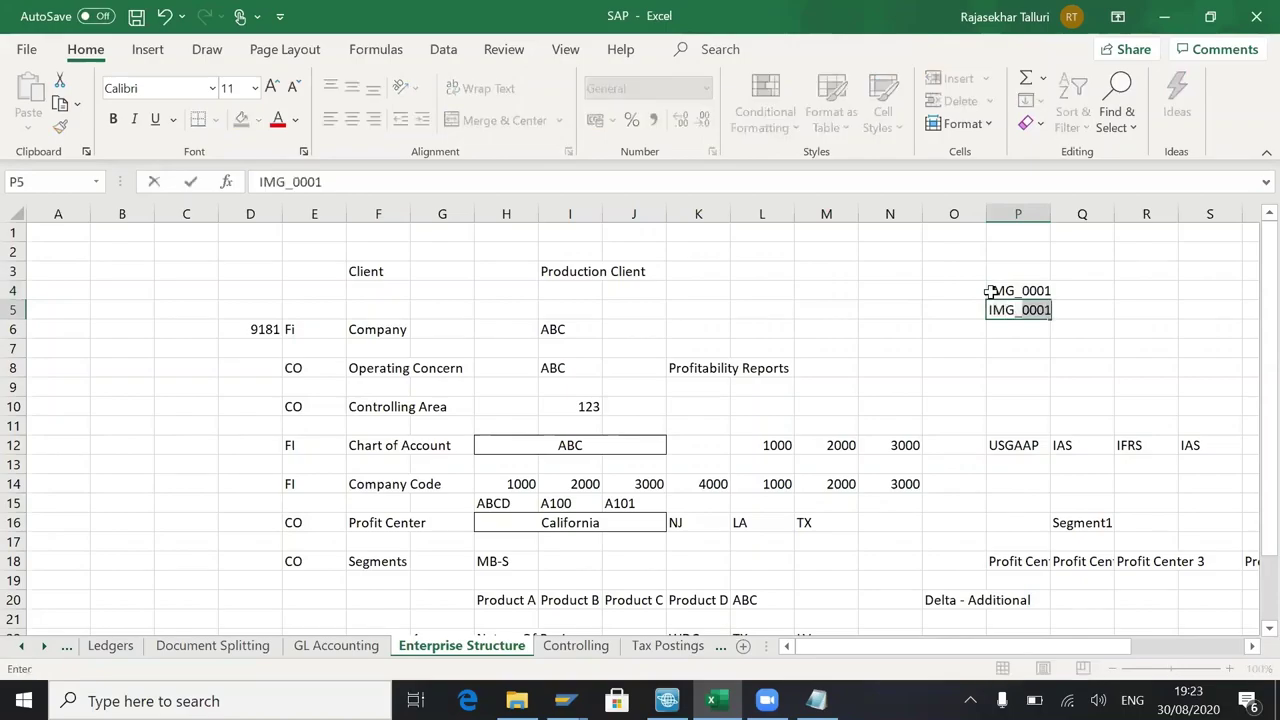
pyautogui.press('Return')
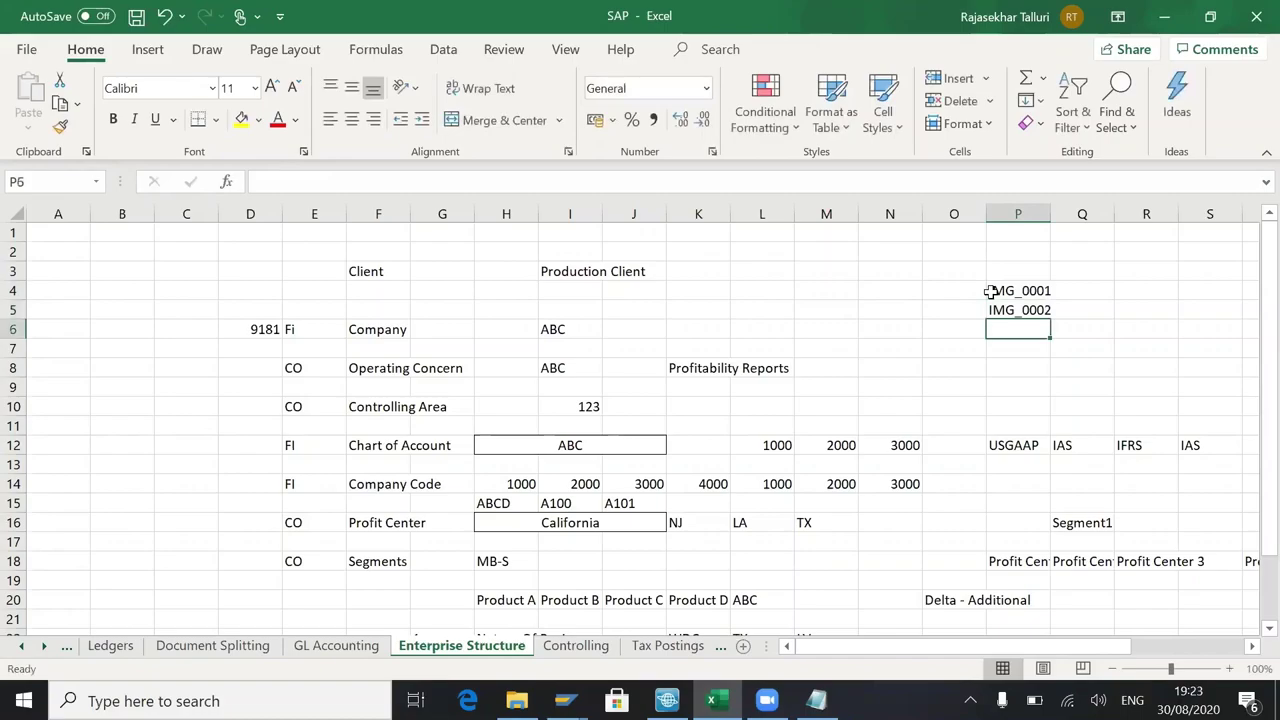
# - Save the workbook and reselect the IMG_0001 cell, moving to Q4
pyautogui.hotkey('ctrl', 's')
pyautogui.click(990, 291)
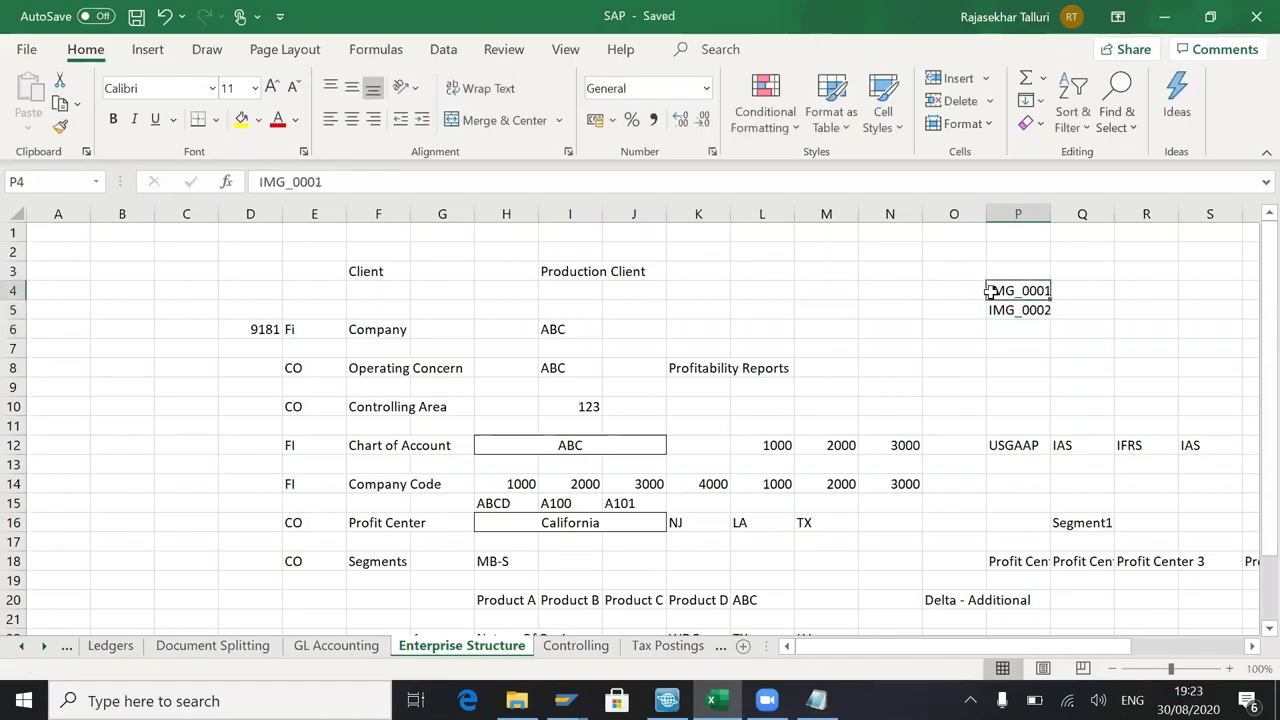
pyautogui.press('Right')
pyautogui.click(990, 291)
pyautogui.press('Right')
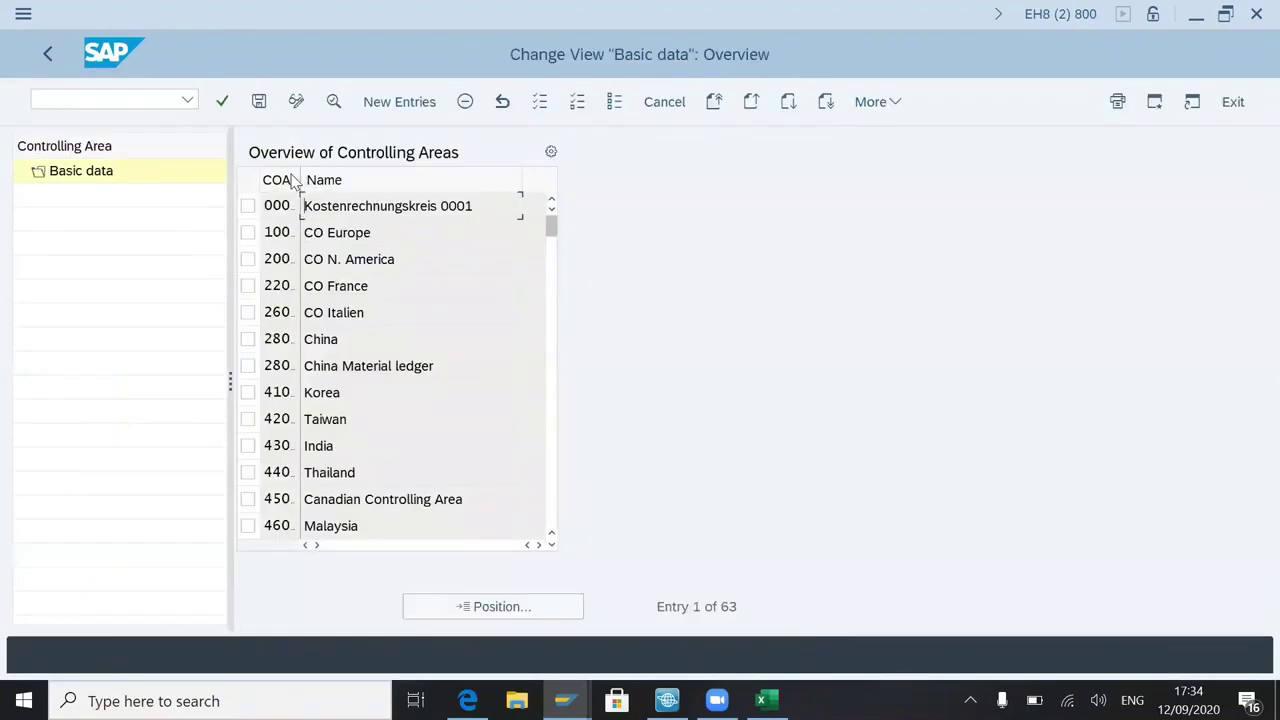
# - Widen the COAr column to show full codes and select controlling areas 2200 and 2600
pyautogui.moveTo(299, 180); pyautogui.dragTo(370, 181)
pyautogui.click(353, 284)
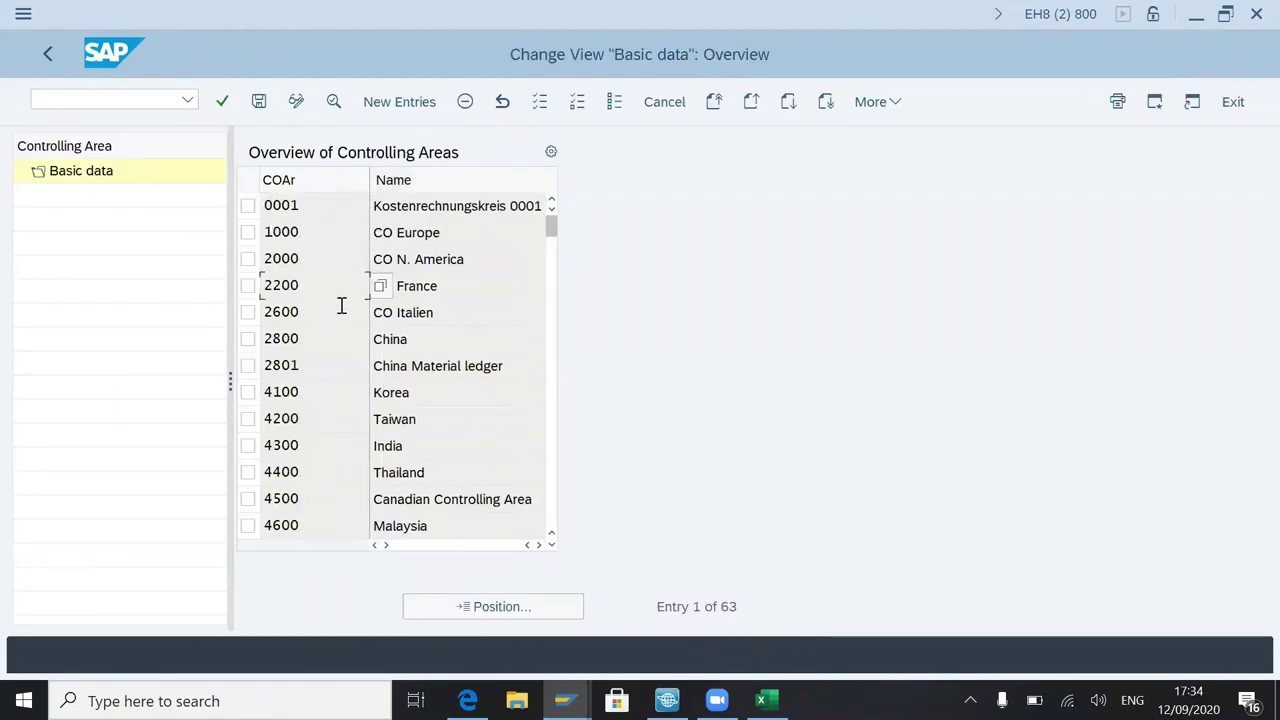
pyautogui.click(340, 322)
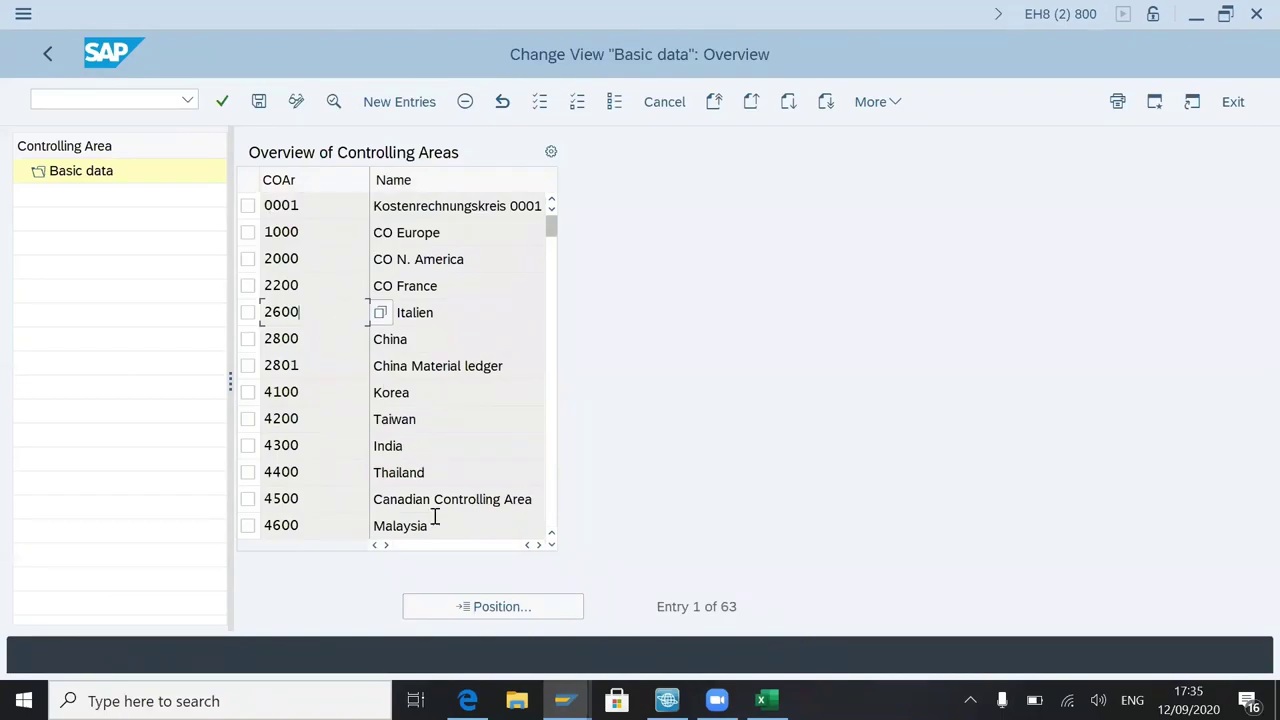
# - Position the list at controlling area 9181, select 9600, and start a new entry
pyautogui.click(460, 606)
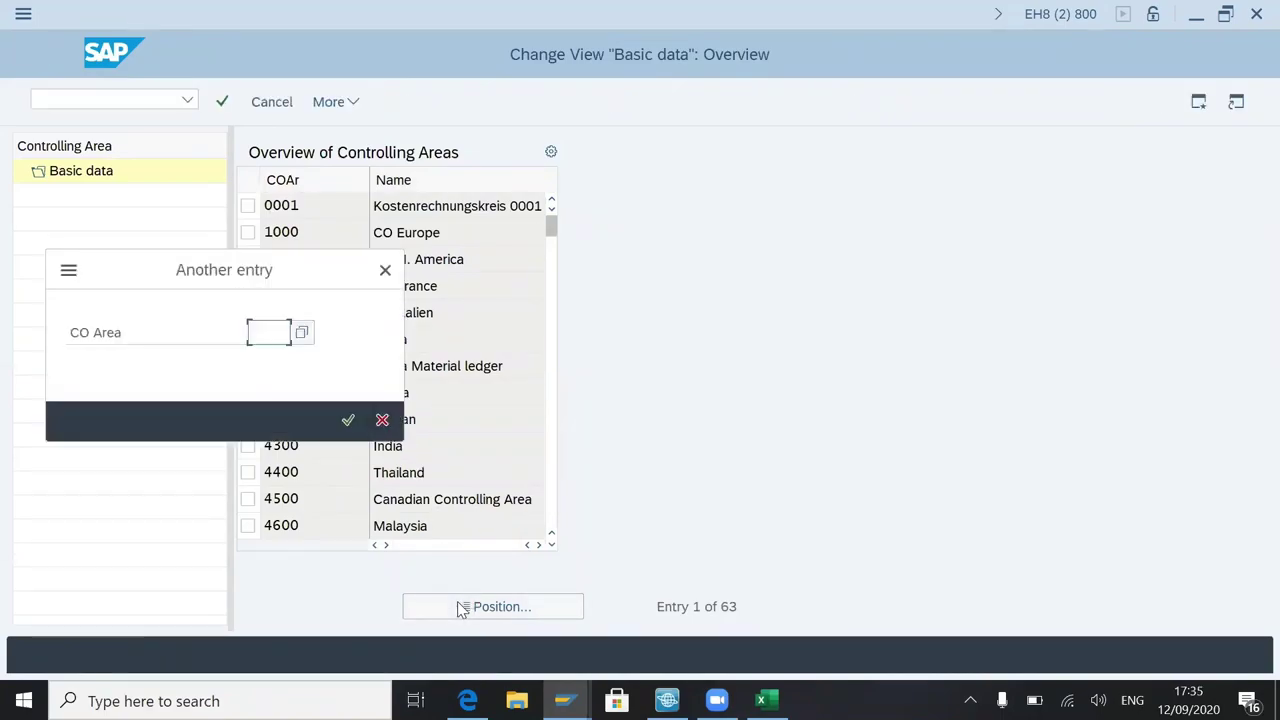
pyautogui.write('9181')
pyautogui.press('Return')
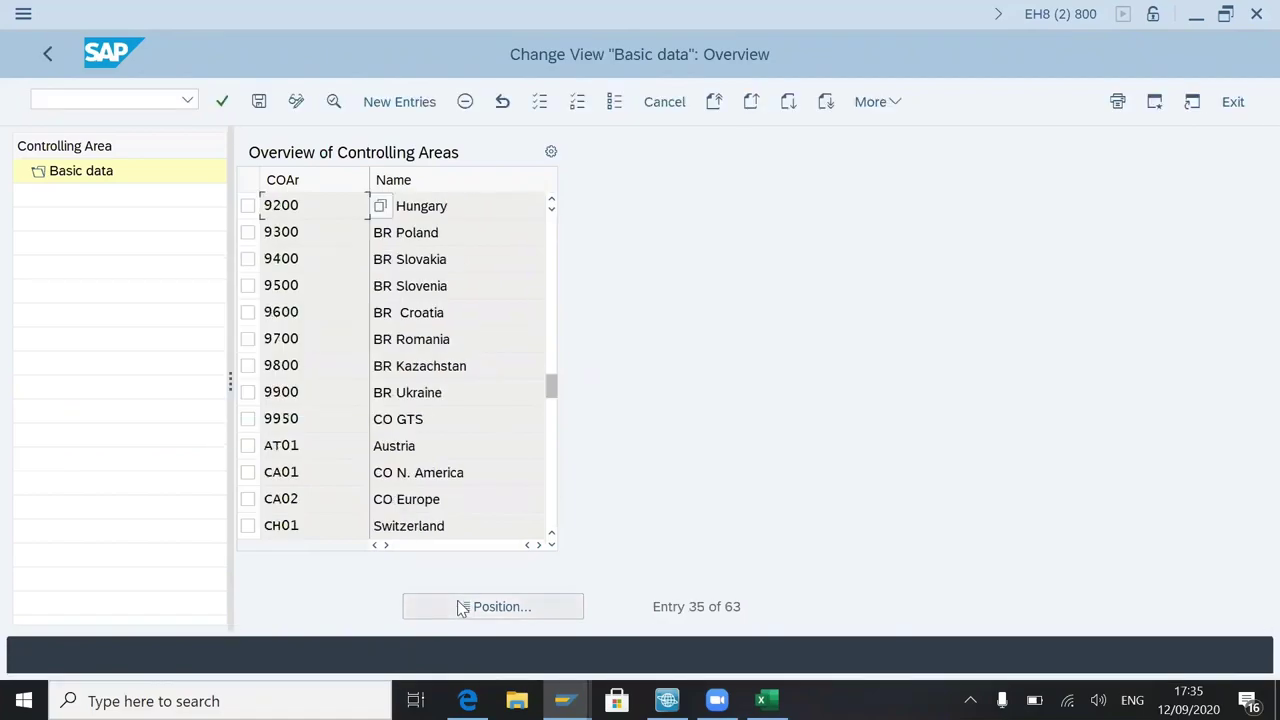
pyautogui.click(337, 305)
pyautogui.click(404, 101)
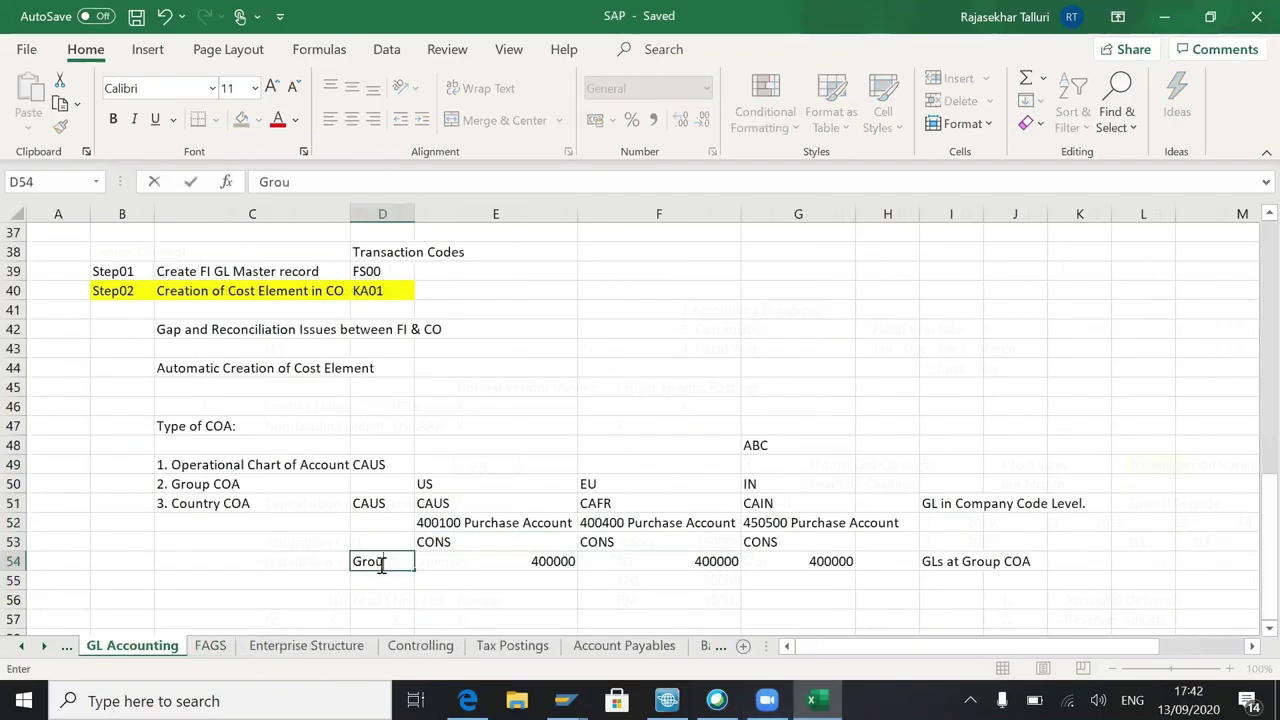
# - Finish 'Group Account' in D54, widen column D to fit it, and save the workbook
pyautogui.write('p Ac')
pyautogui.write('count')
pyautogui.press('Return')
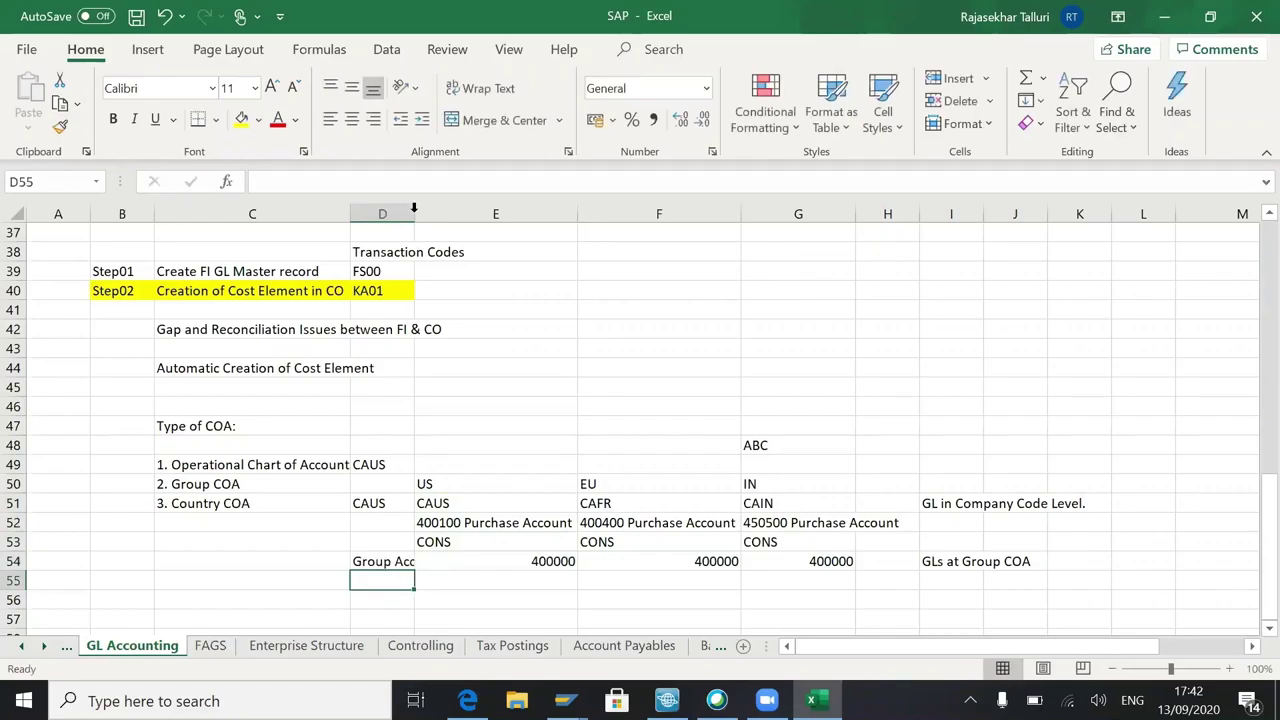
pyautogui.moveTo(415, 214); pyautogui.dragTo(495, 214)
pyautogui.click(628, 370)
pyautogui.hotkey('ctrl', 's')
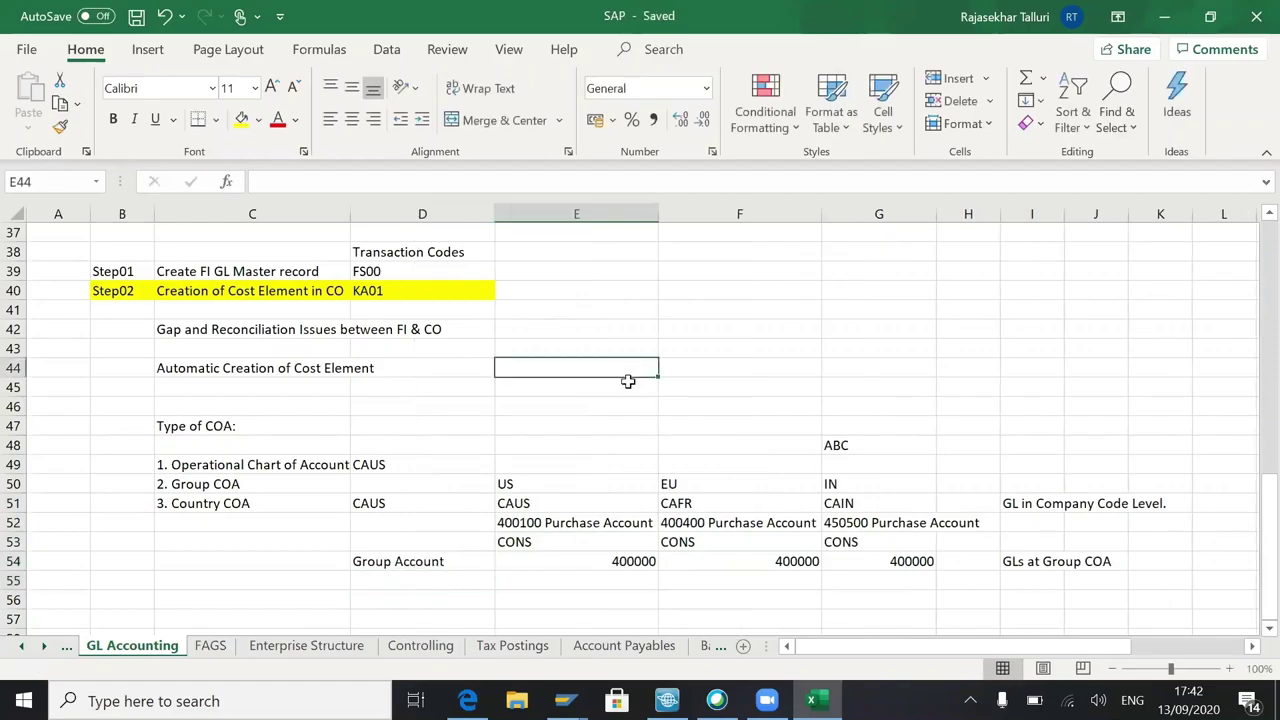
# - Review chart of accounts CAUS against GKR in the list, then show company code 3000's global data
pyautogui.hotkey('alt', 'Tab')
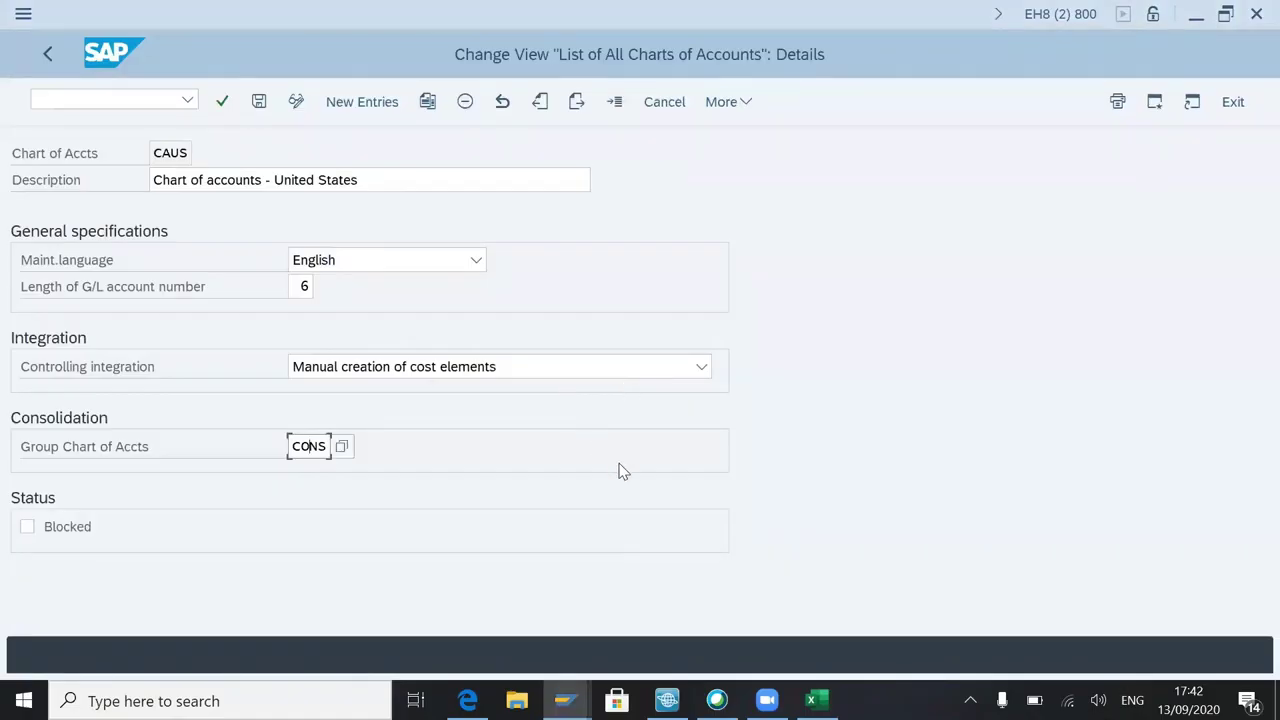
pyautogui.press('F3')
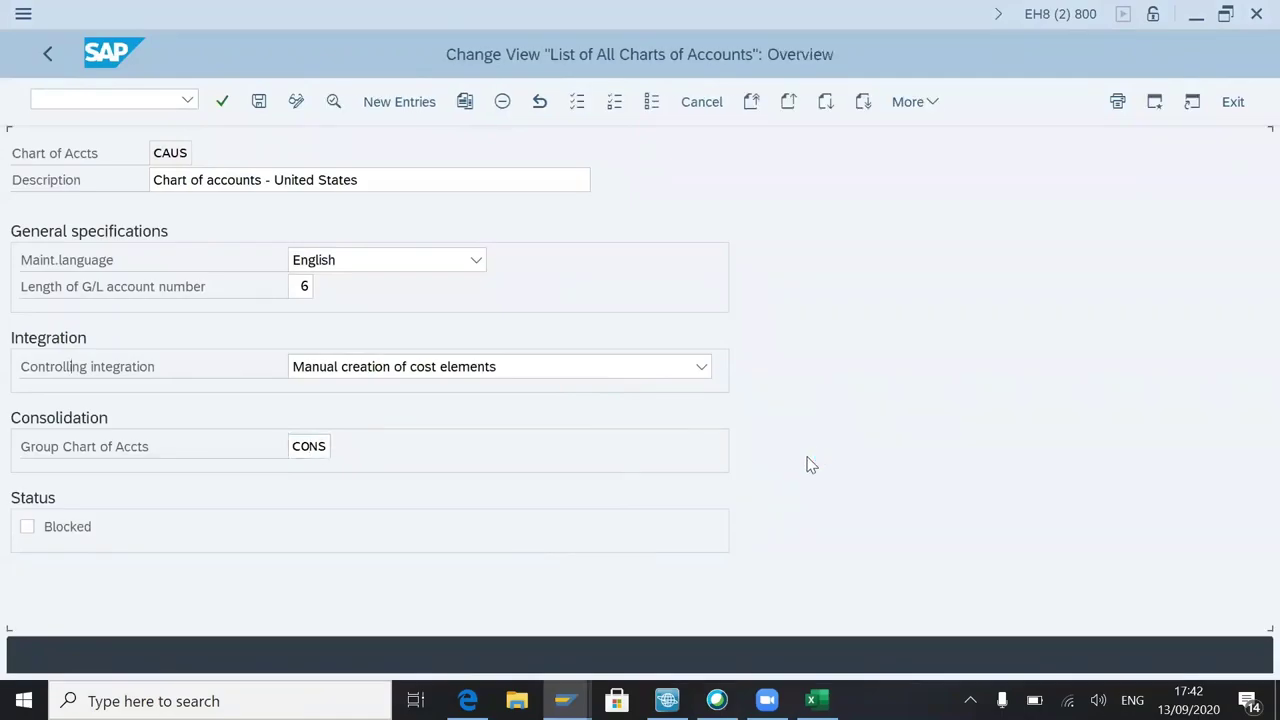
pyautogui.click(356, 368)
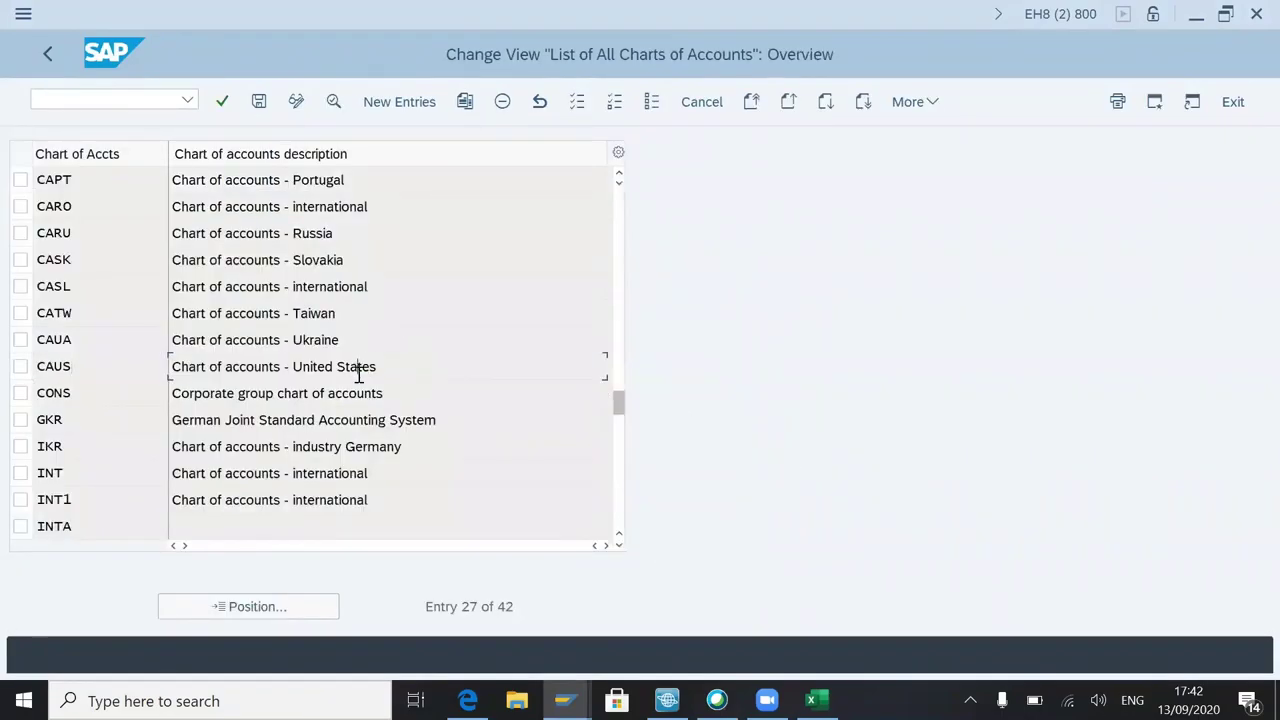
pyautogui.click(343, 420)
pyautogui.click(217, 368)
pyautogui.hotkey('alt', 'Tab')
pyautogui.hotkey('alt', 'Tab')
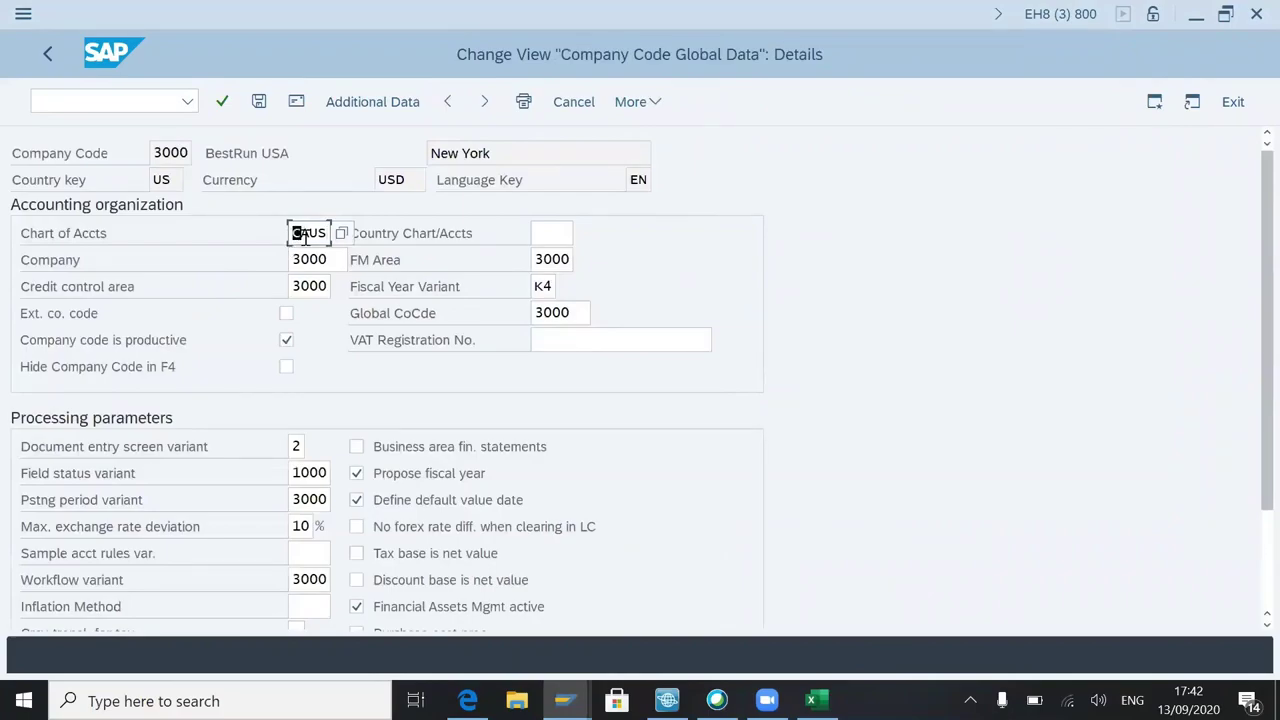
# - Point out company 3000, then jump to chart CAUS's account groups and review them, starting with ALL
pyautogui.click(310, 258)
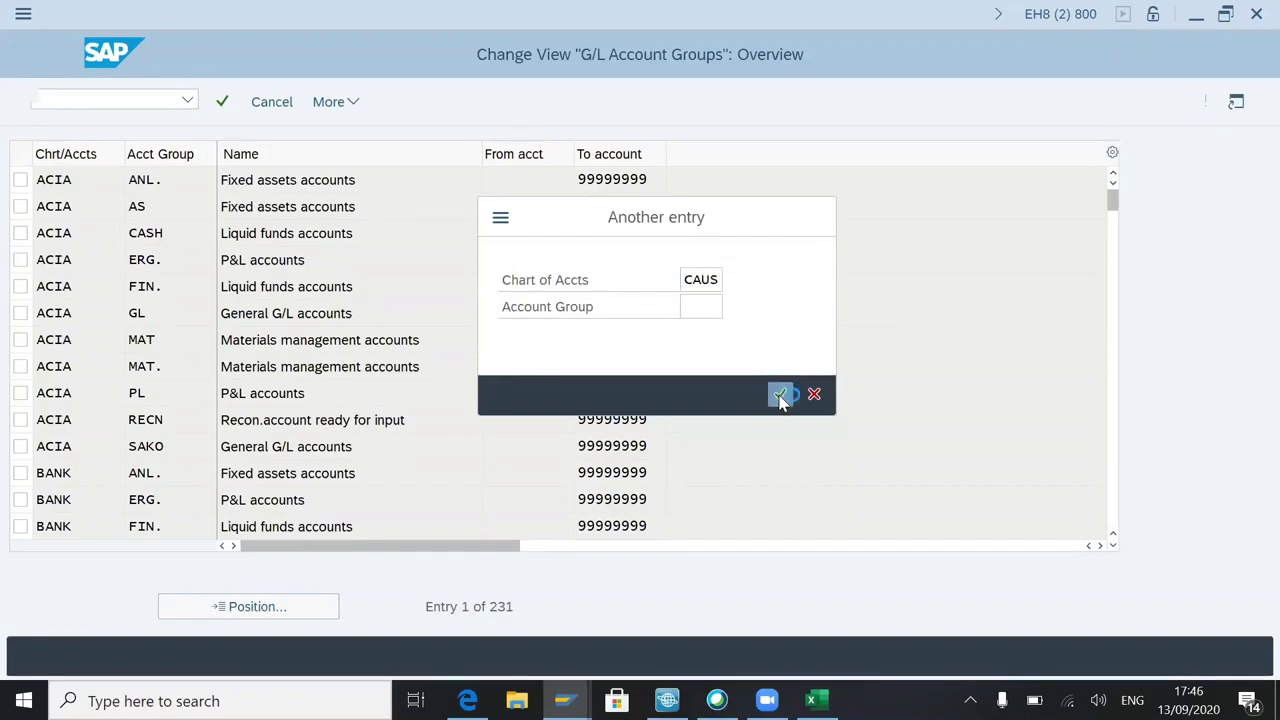
pyautogui.click(780, 394)
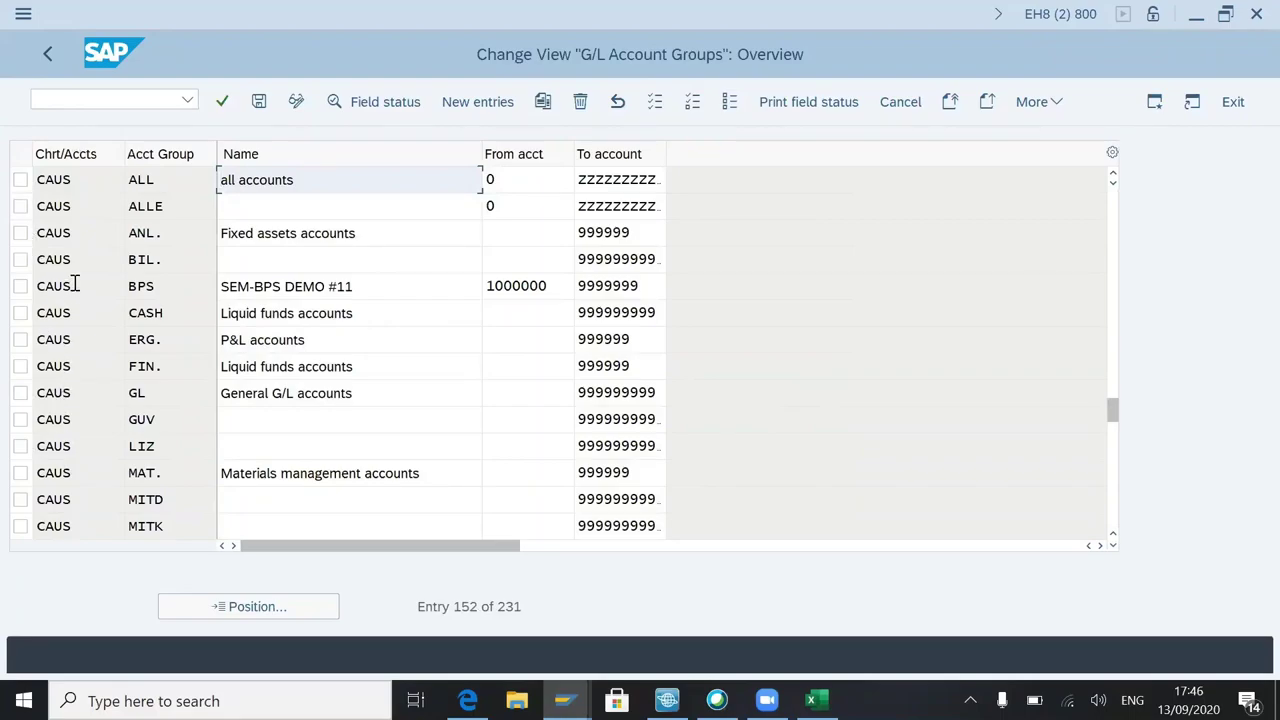
pyautogui.click(180, 182)
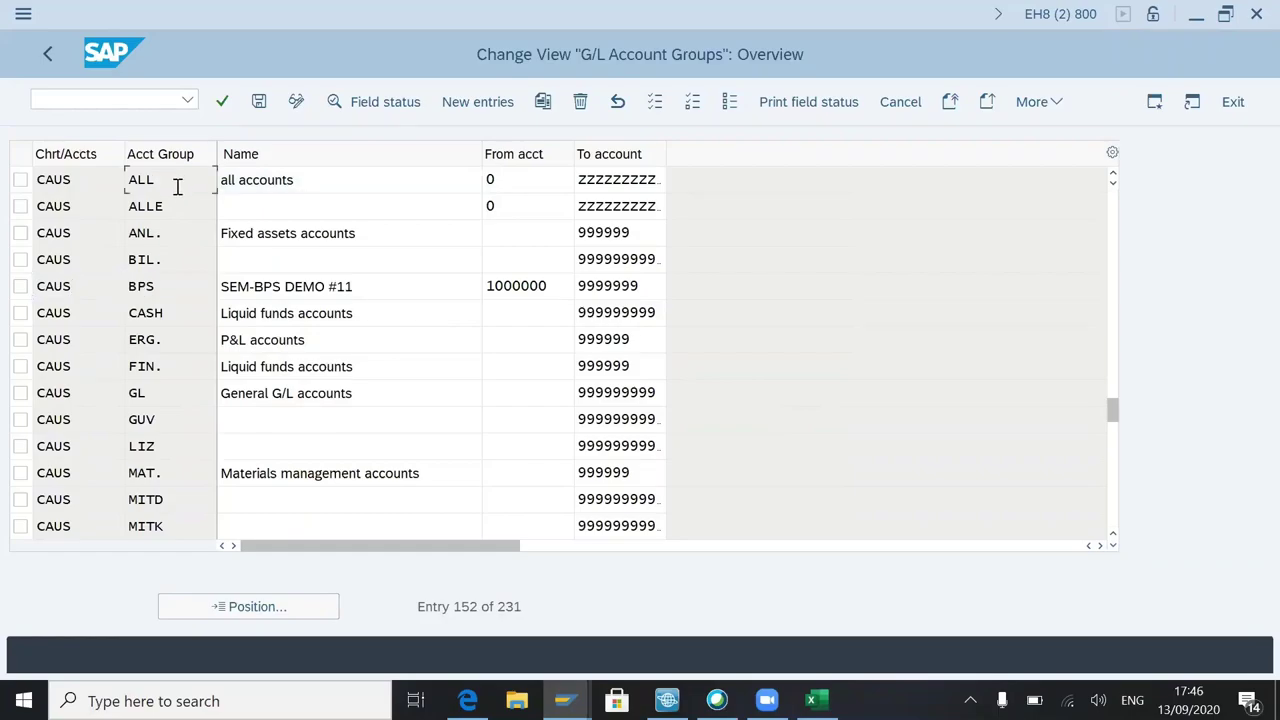
pyautogui.press('pagedown')
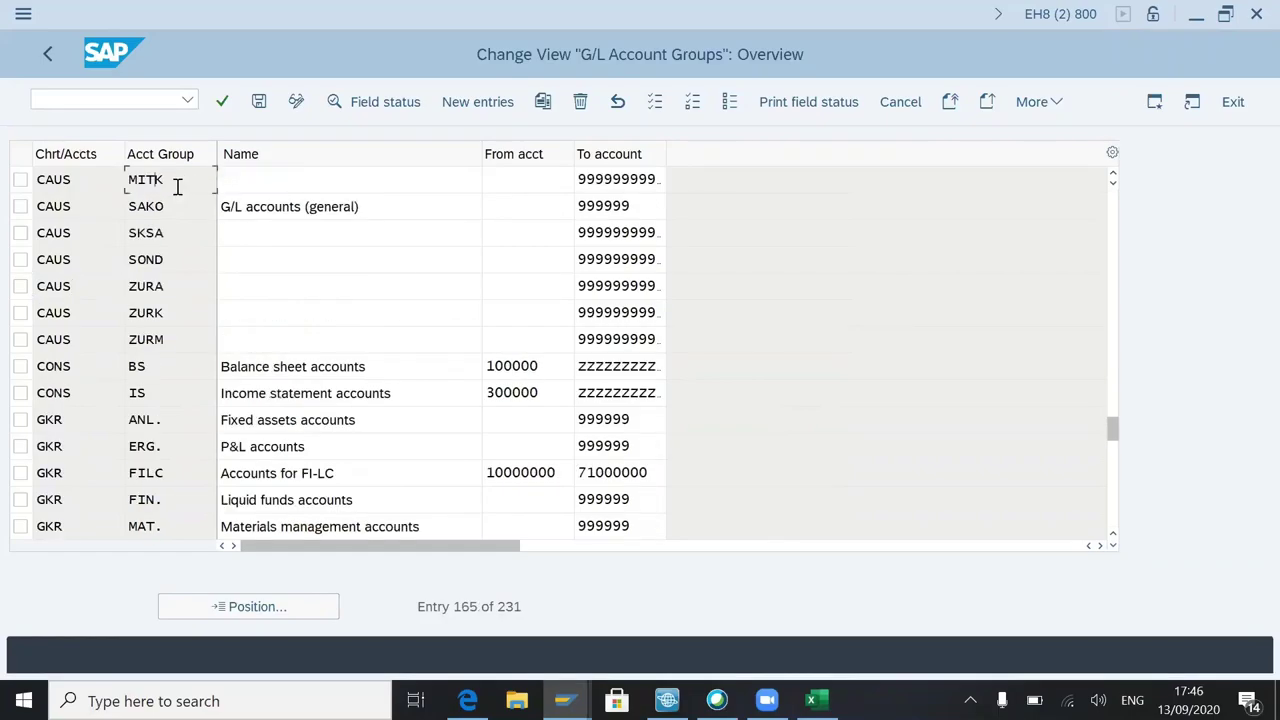
# - Position the account group list on chart of accounts INT
pyautogui.click(289, 607)
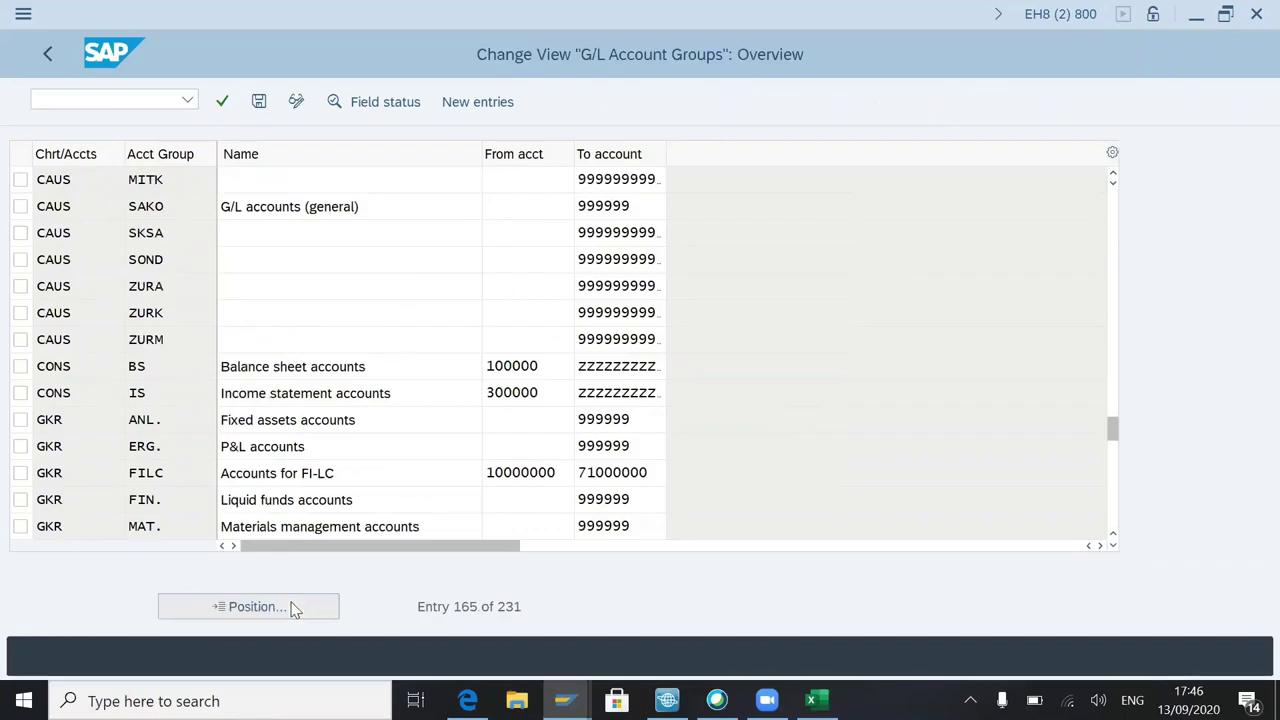
pyautogui.write('INT')
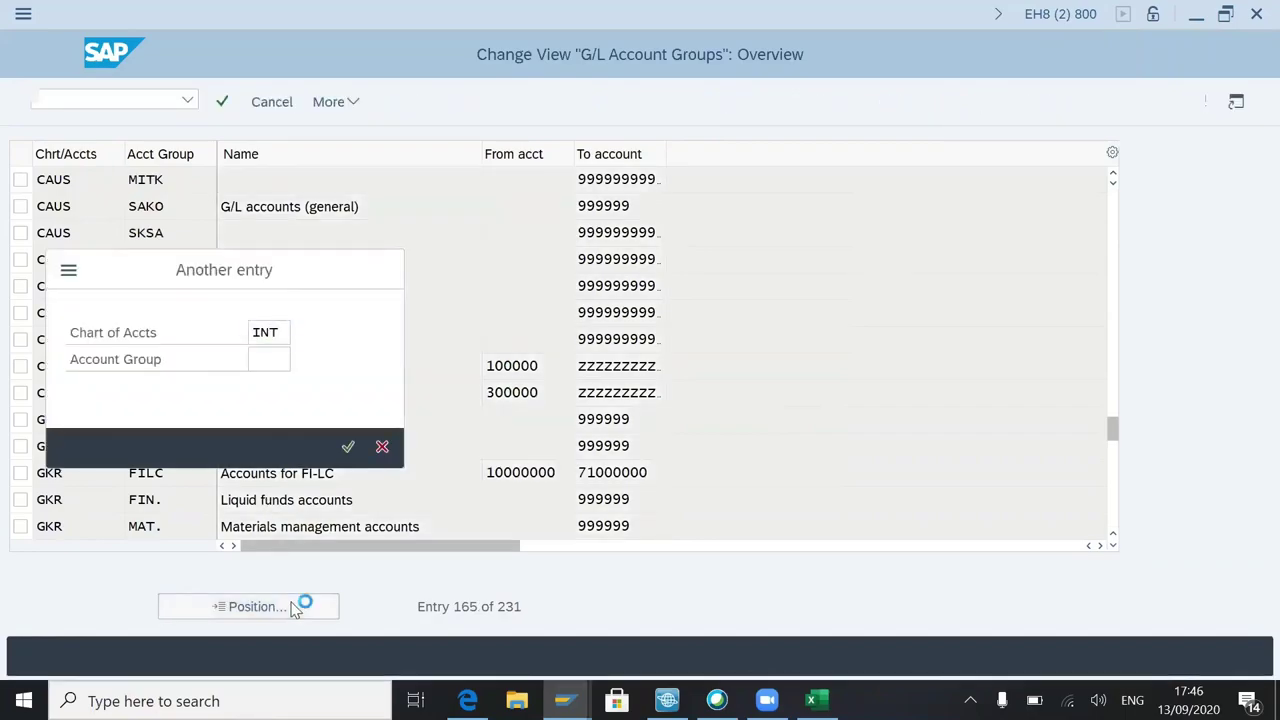
pyautogui.press('Return')
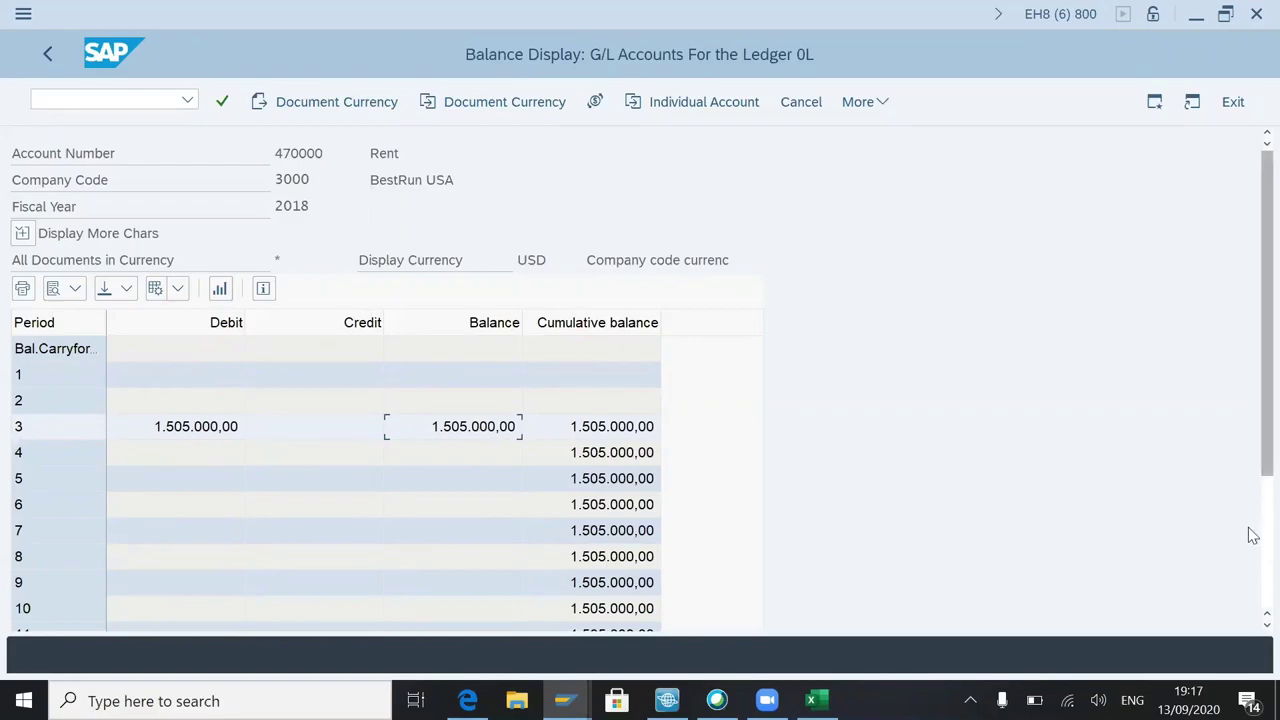
# - Review account 470000's control data, pointing out the line item display setting
pyautogui.scroll(-3, 1253, 536)
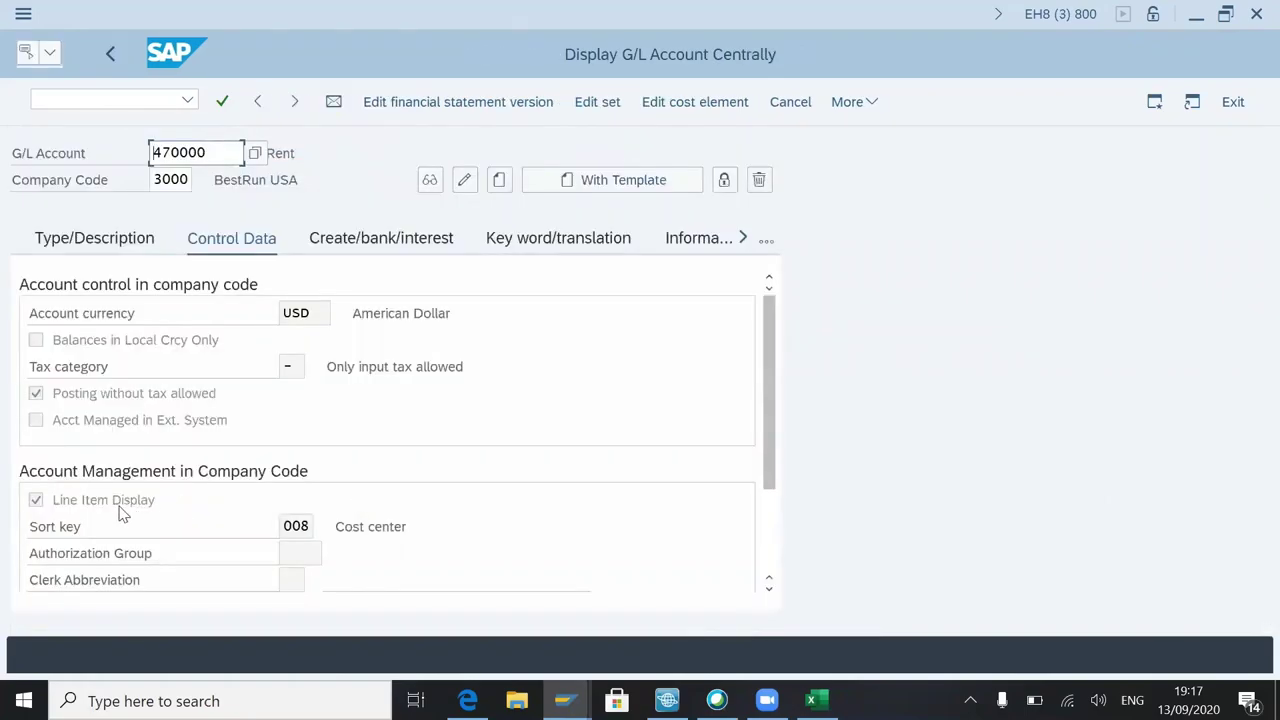
pyautogui.click(119, 508)
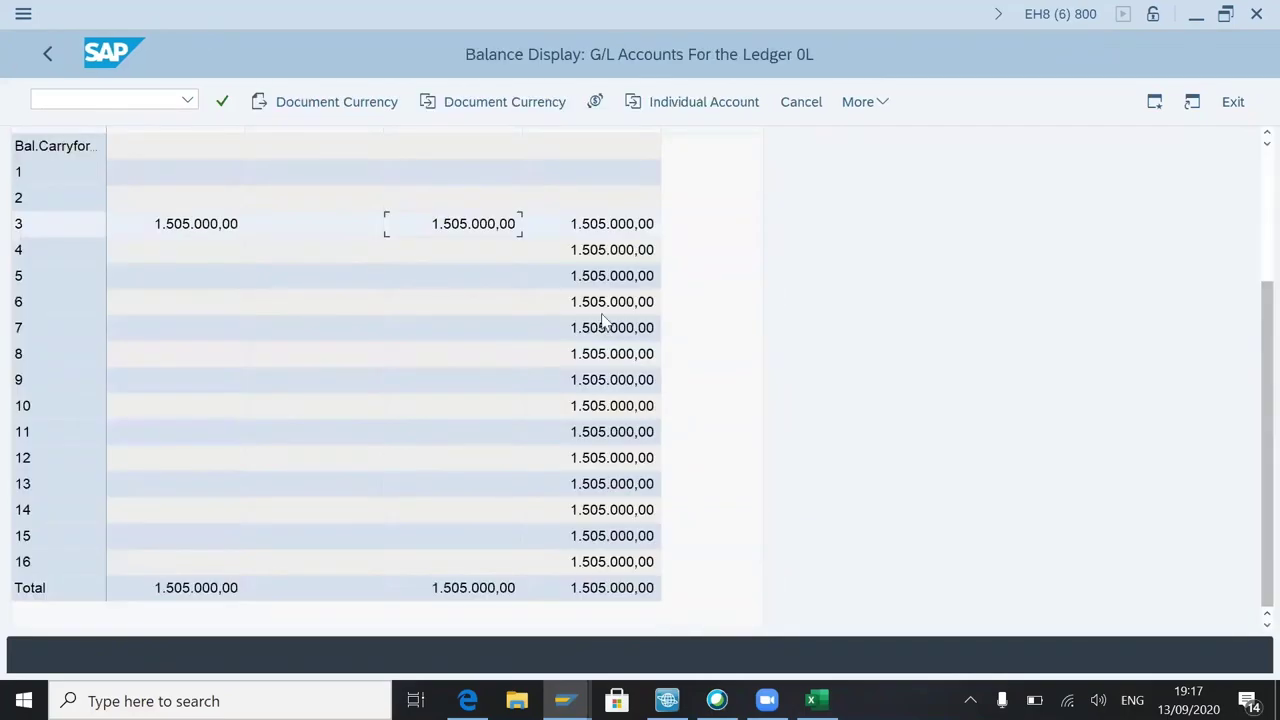
pyautogui.scroll(3, 1253, 172)
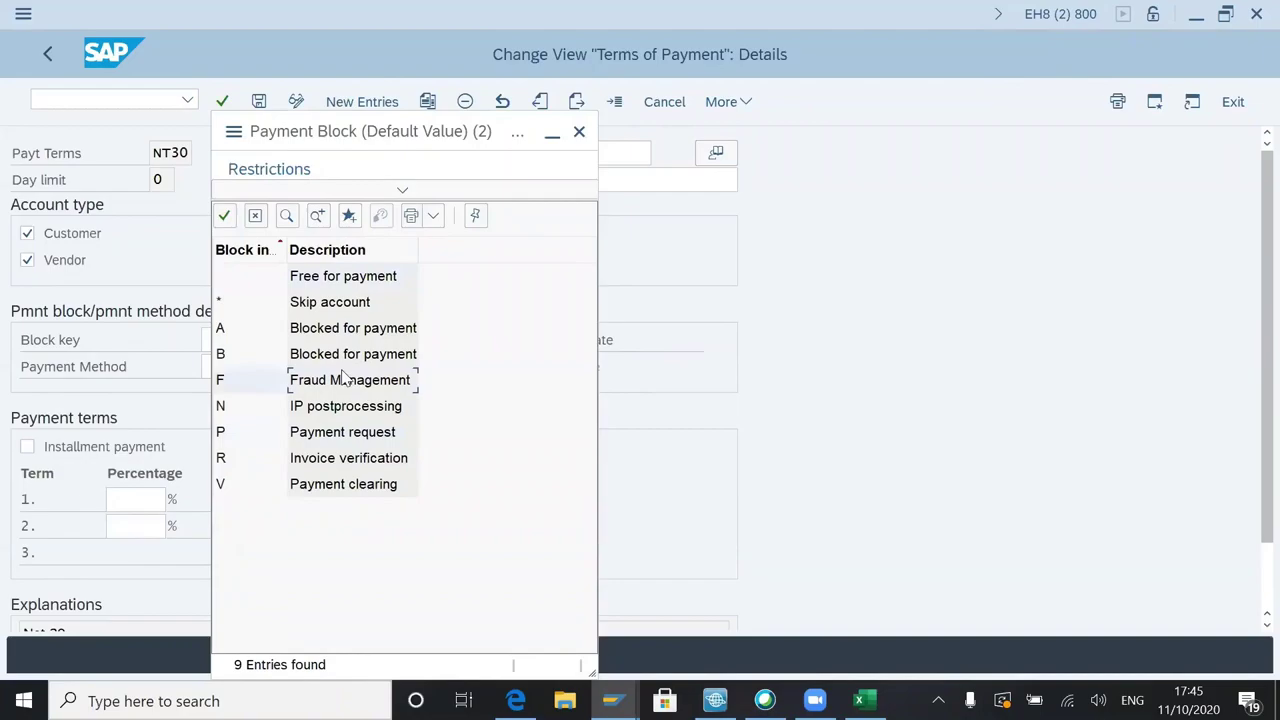
# - Browse the payment block keys, noting B (blocked for payment), and close the list without choosing one
pyautogui.click(350, 354)
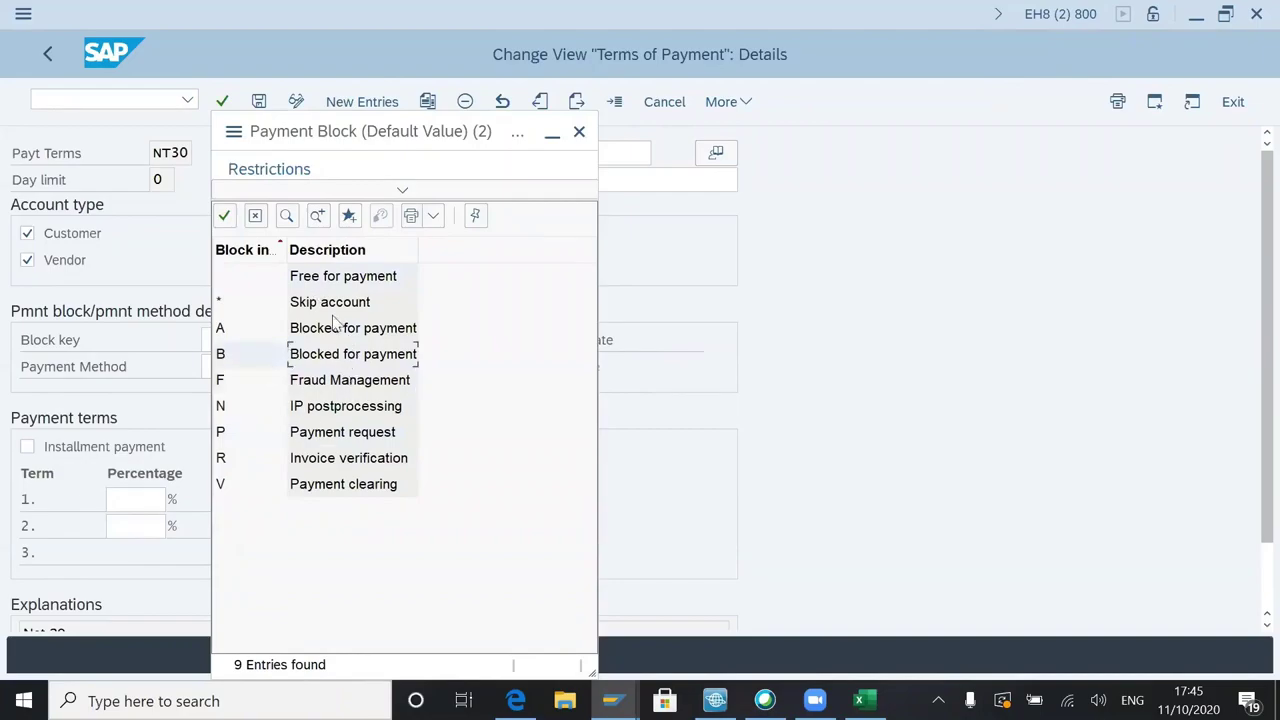
pyautogui.click(255, 216)
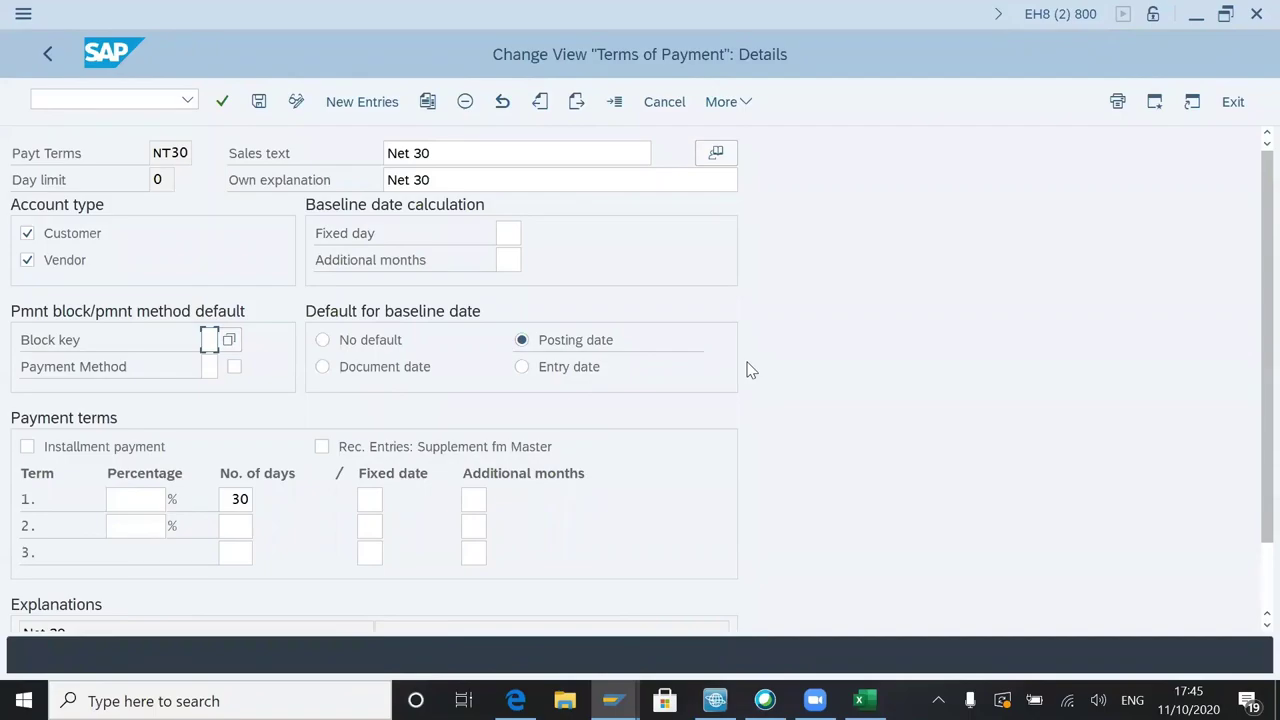
pyautogui.press('Tab')
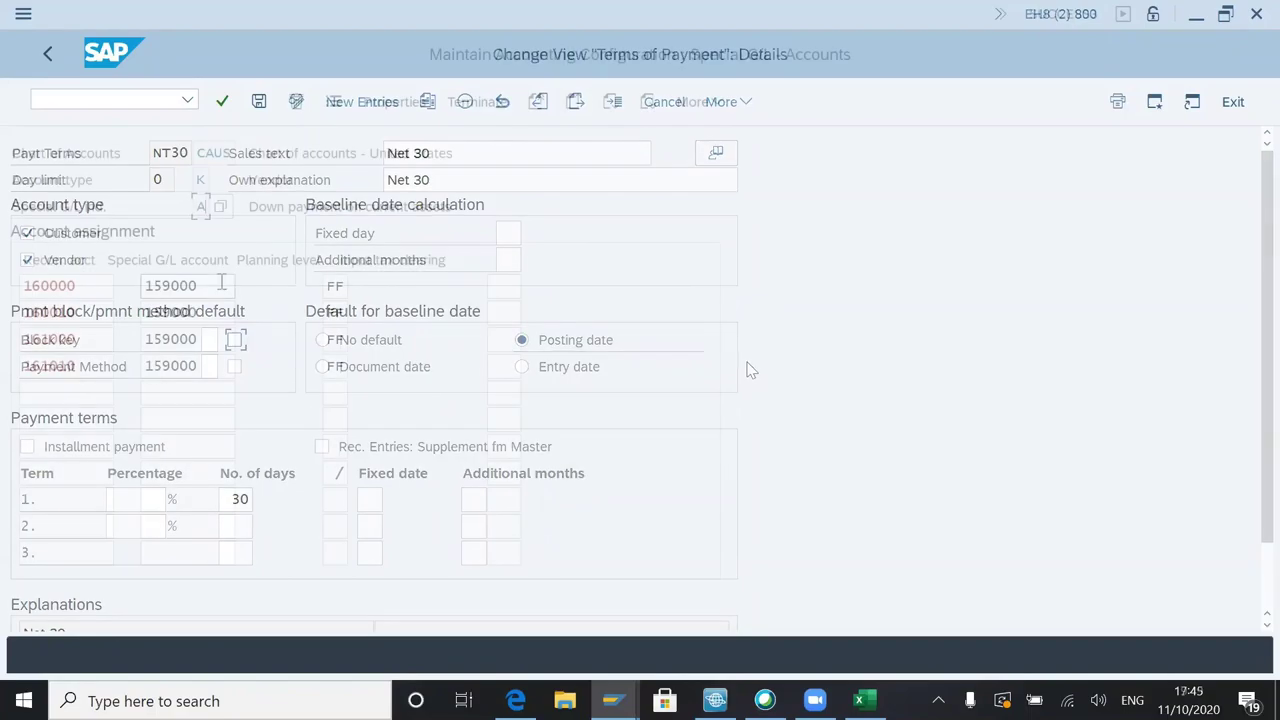
# - Highlight special G/L account 159000 in the first two rows of indicator A
pyautogui.moveTo(214, 286); pyautogui.dragTo(137, 314)
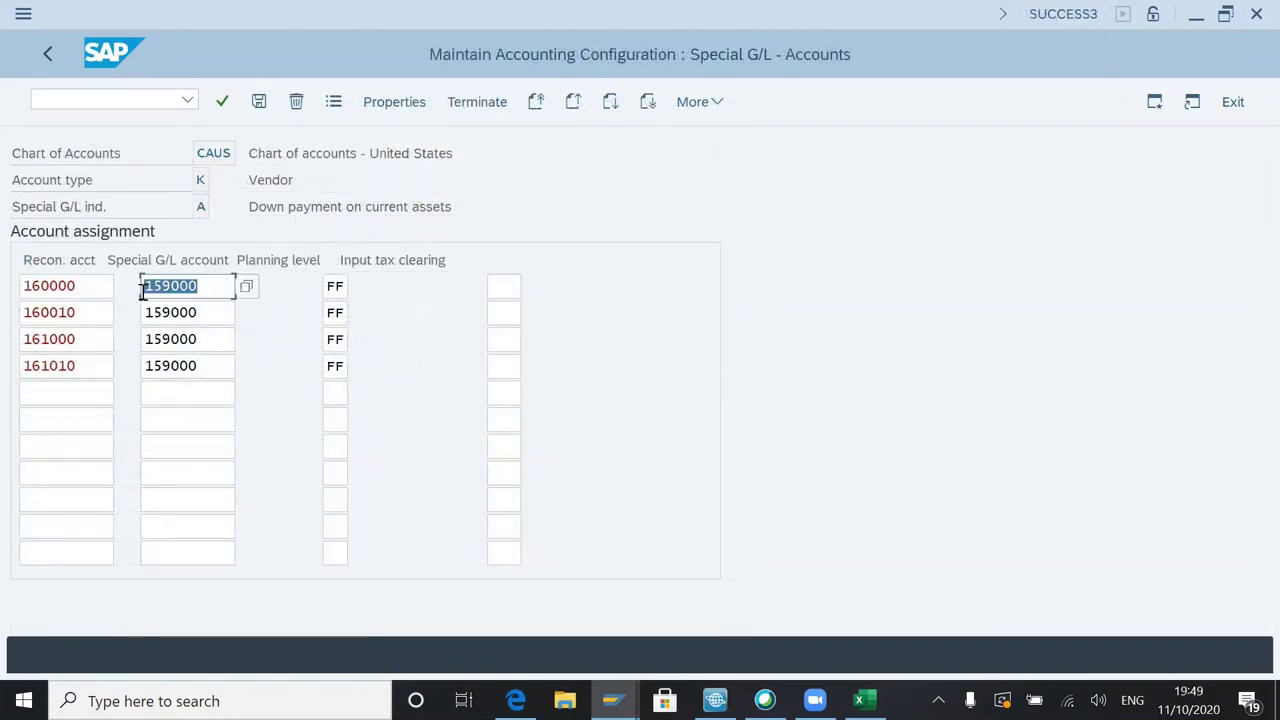
pyautogui.click(200, 312)
pyautogui.click(137, 314)
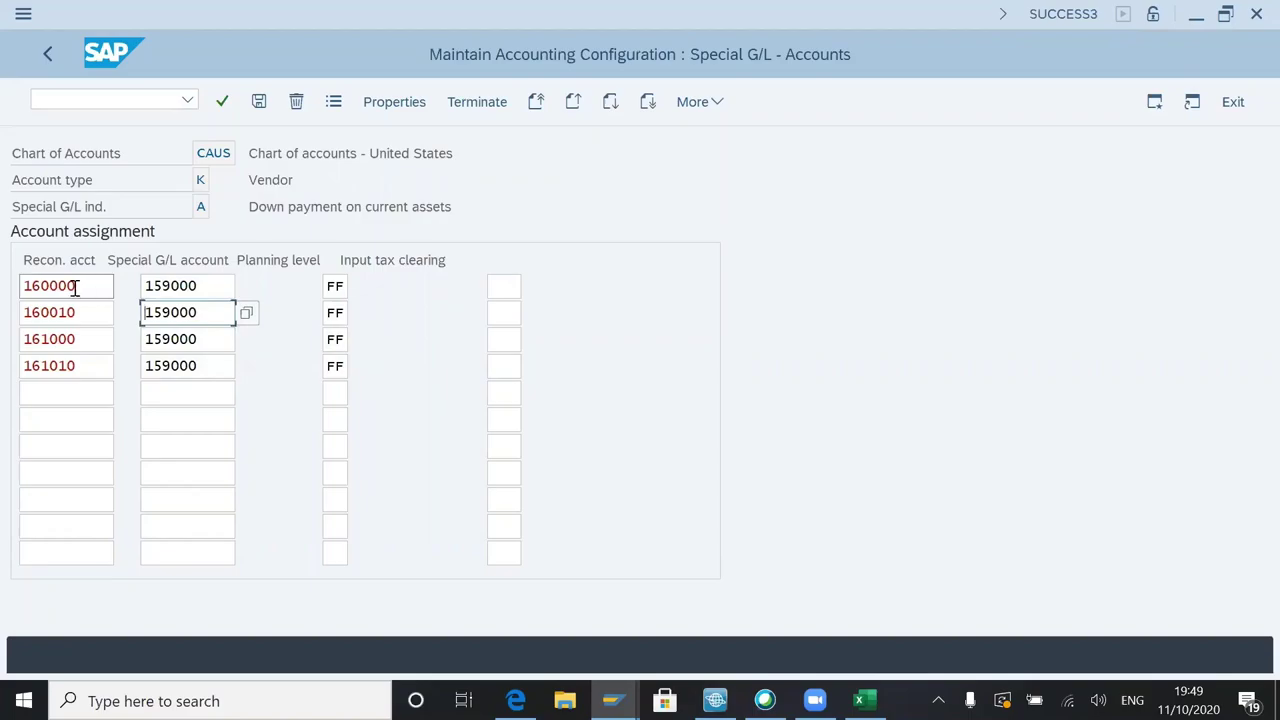
# - Go over reconciliation accounts 160000, 160010, 161000 and 161010 that map to 159000
pyautogui.moveTo(79, 287); pyautogui.dragTo(20, 312)
pyautogui.click(16, 292)
pyautogui.click(22, 312)
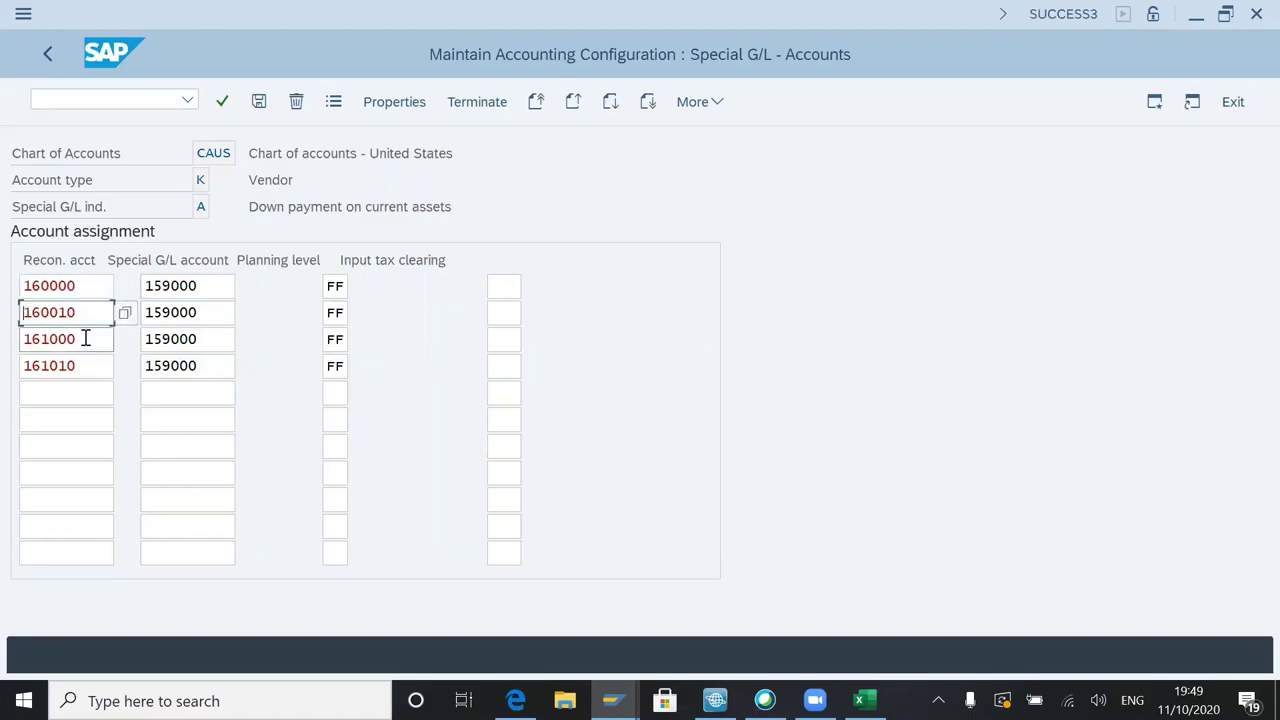
pyautogui.moveTo(86, 339); pyautogui.dragTo(11, 338)
pyautogui.click(20, 339)
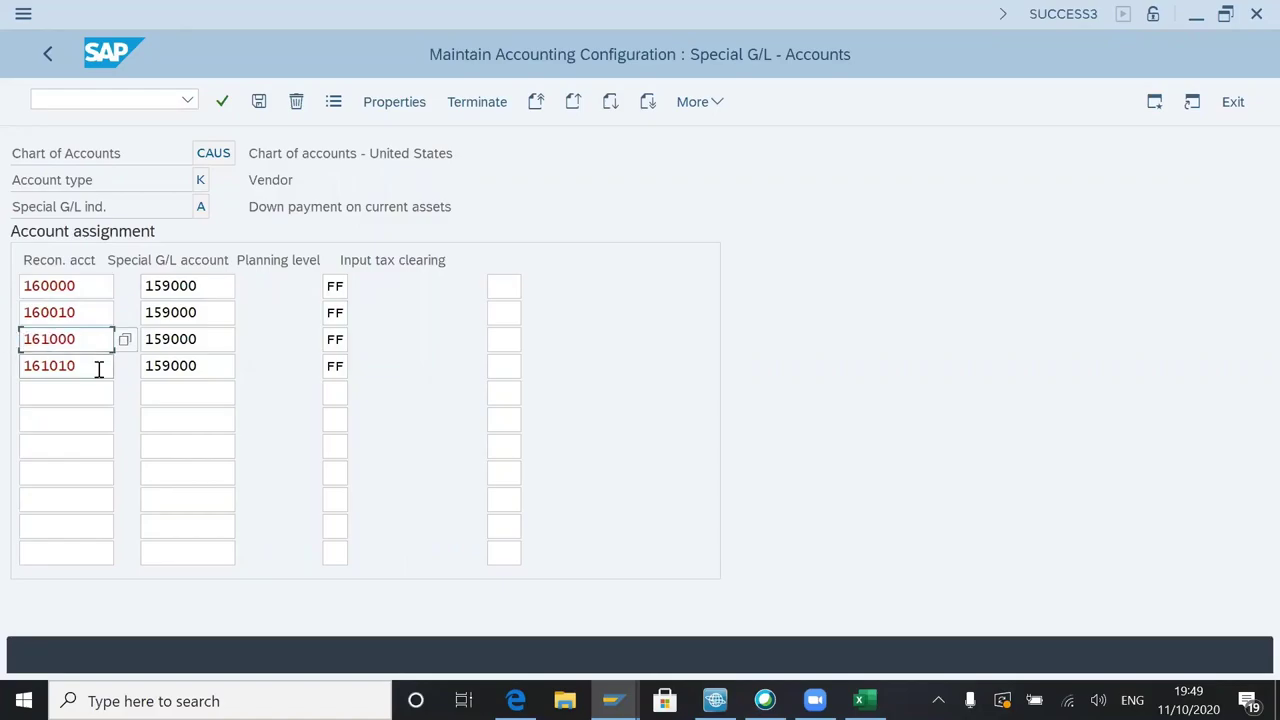
pyautogui.moveTo(99, 369); pyautogui.dragTo(14, 366)
pyautogui.click(46, 366)
pyautogui.moveTo(88, 346); pyautogui.dragTo(44, 312)
pyautogui.click(32, 340)
pyautogui.click(42, 310)
pyautogui.click(66, 286)
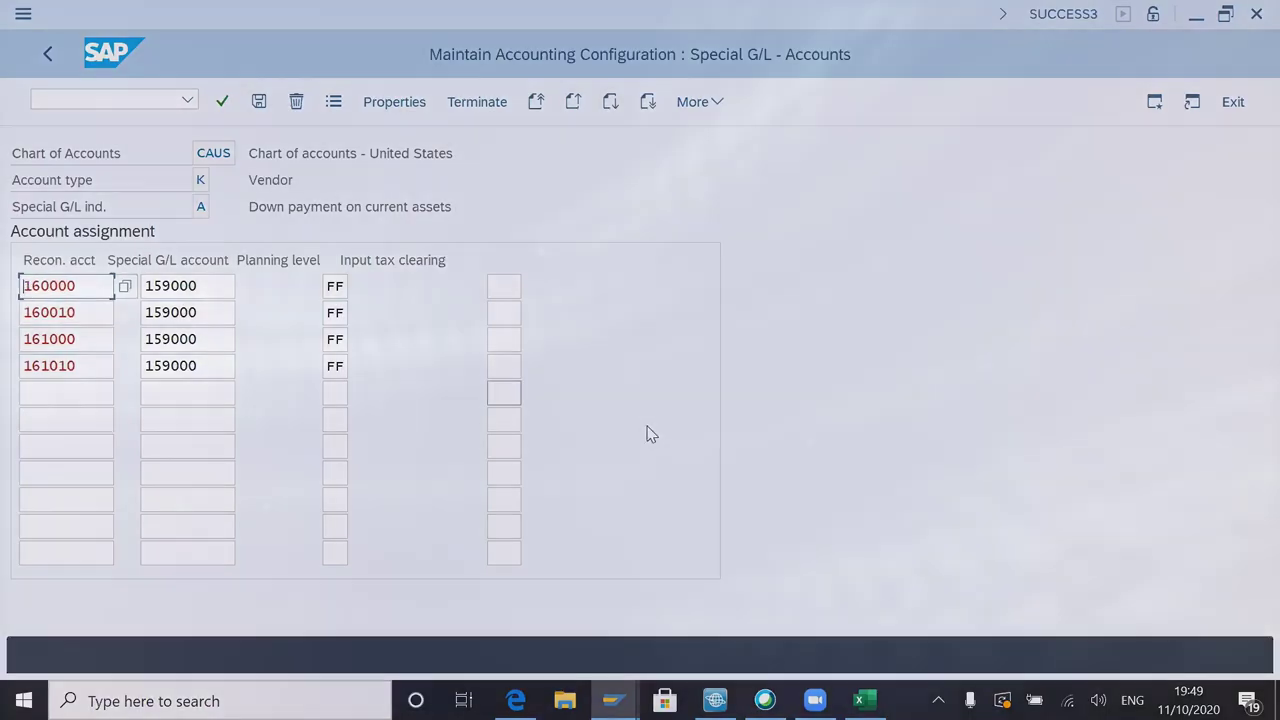